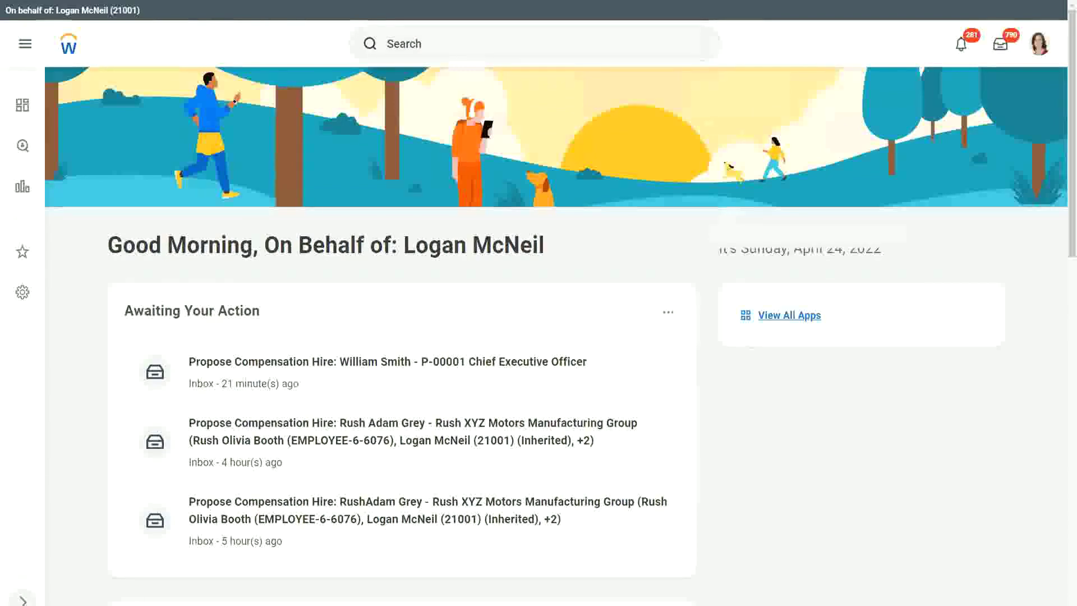
Bring up the note and paste the lines 'Dependent Information : Dependent' and 'Employee Information : Worker'
key(alt+Tab)
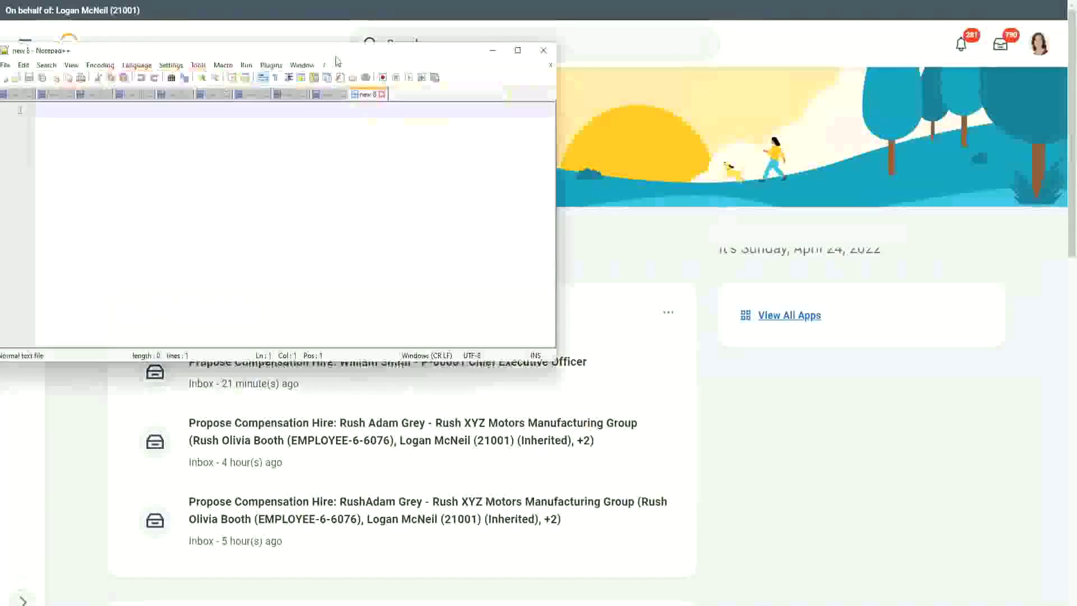
key(Return)
key(Return)
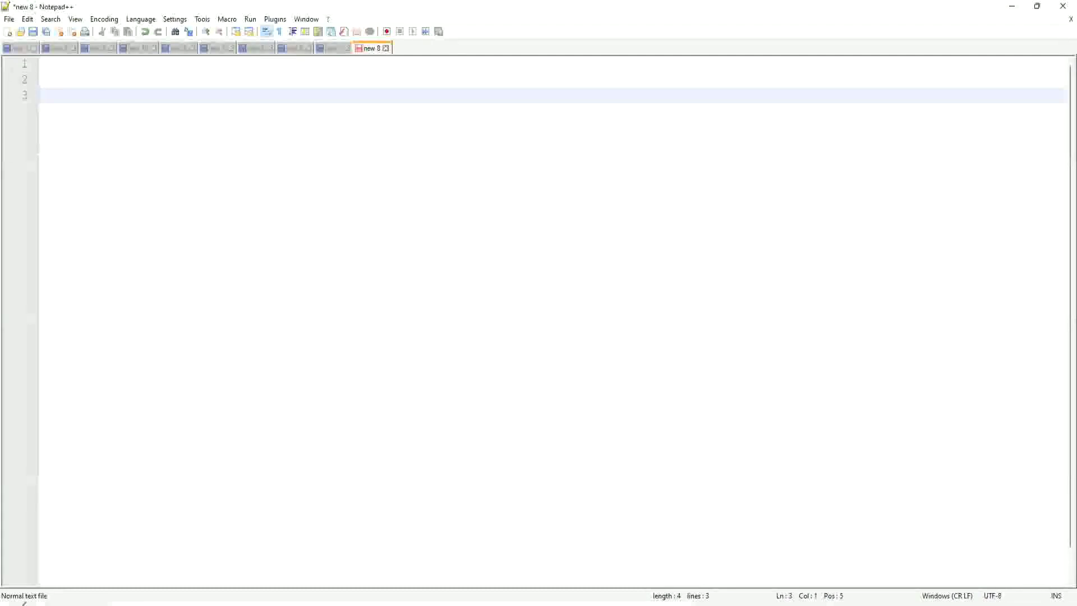
click(68, 80)
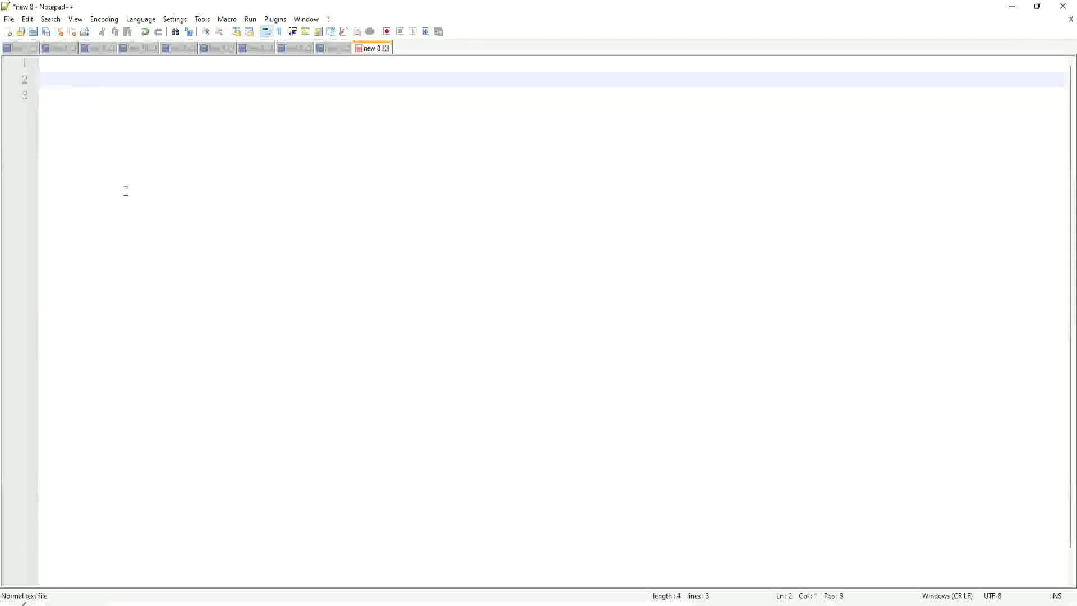
key(ctrl+z)
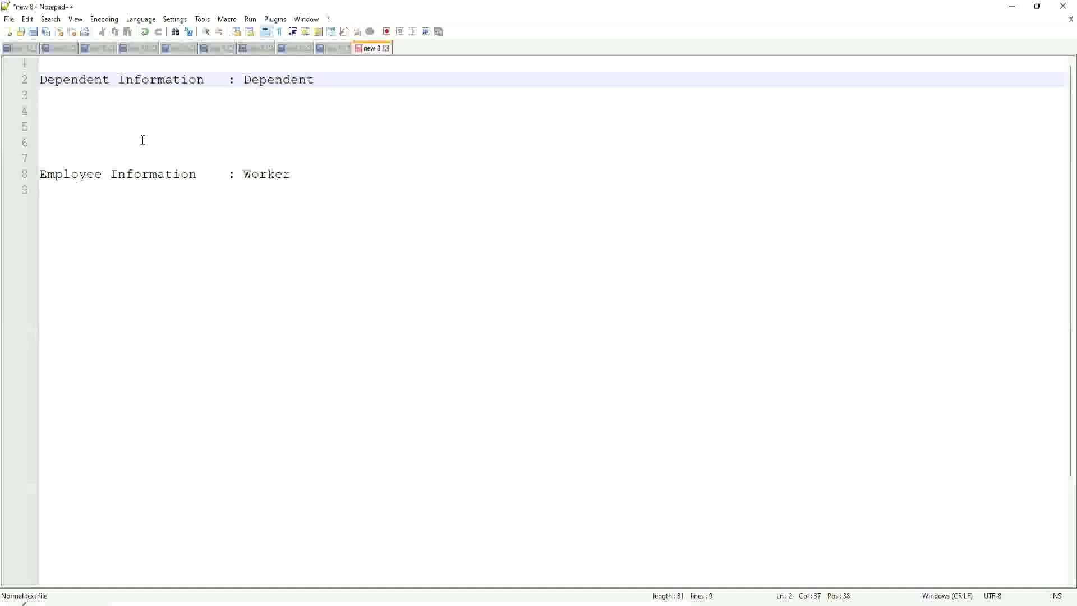
Point out the Dependent value on line 2 and the Worker value on line 8 alternately
click(320, 175)
key(Down)
click(276, 79)
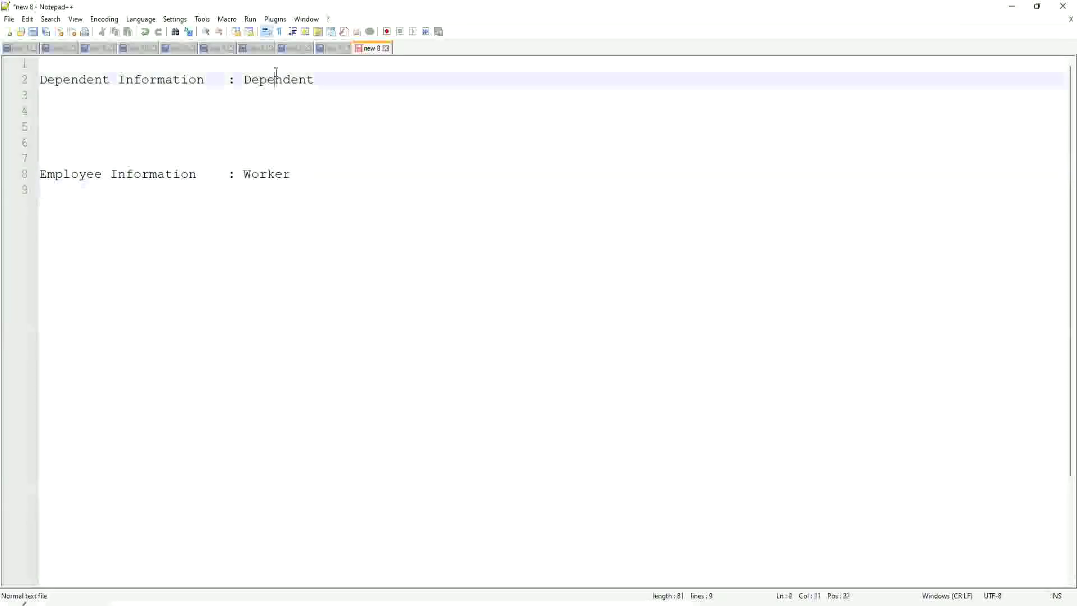
click(257, 174)
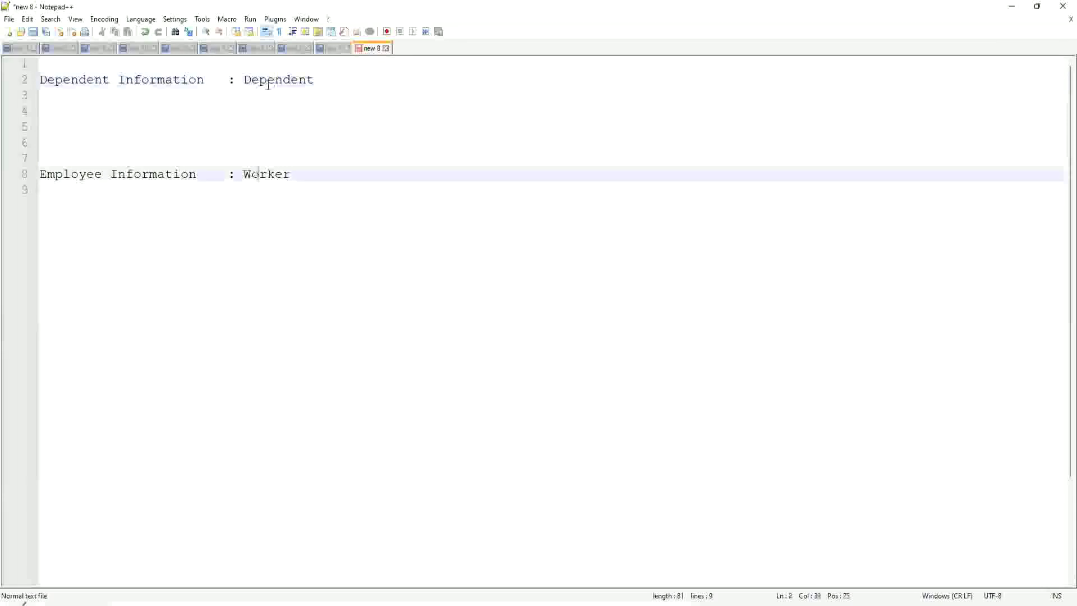
click(267, 81)
click(264, 184)
click(264, 81)
click(260, 187)
click(262, 80)
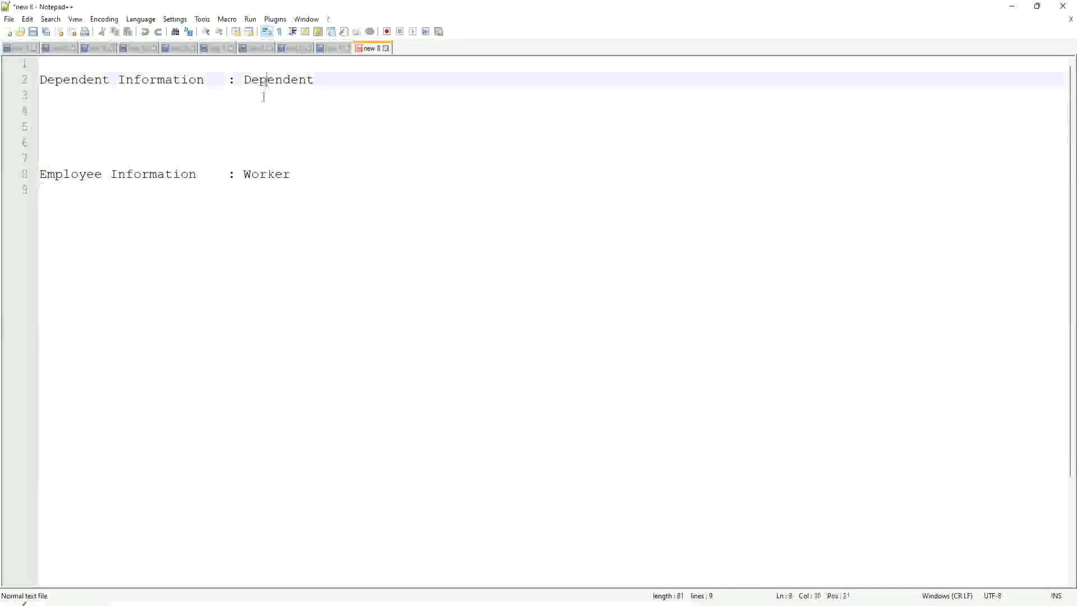
click(259, 175)
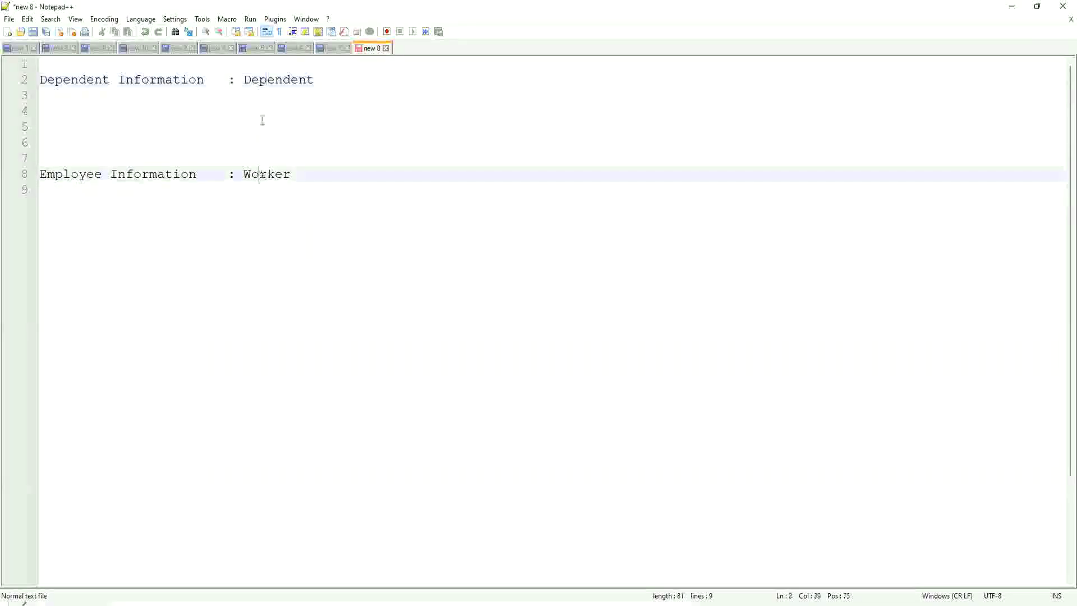
click(274, 81)
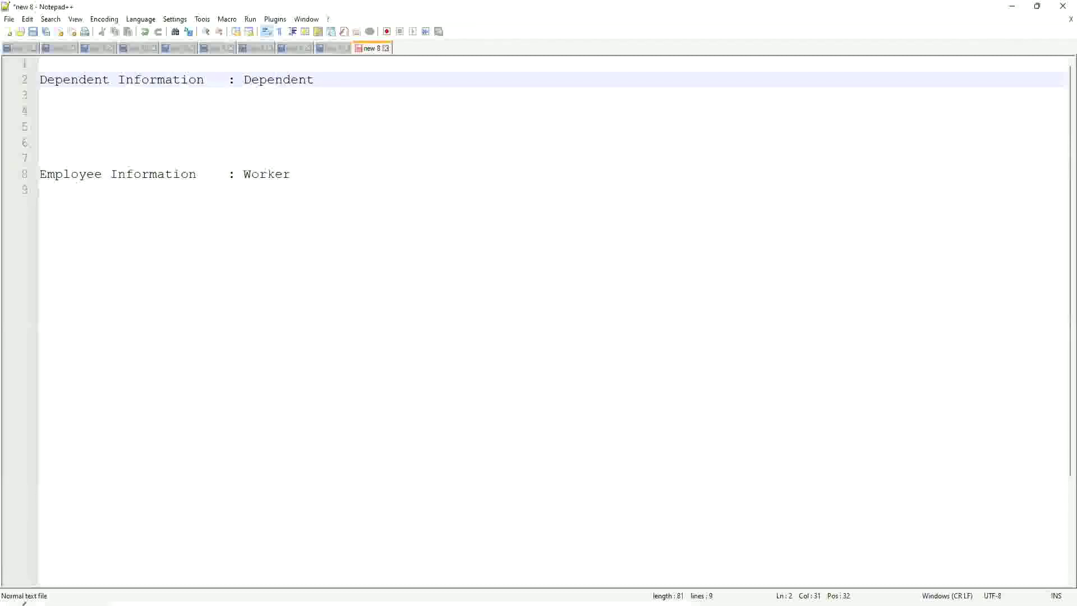
Draw a red arrow from Dependent to Worker labelled 'Worker:Dependent(s) = 1:many'
key(ctrl+2)
mouse_move(263, 91)
mouse_down()
mouse_move(265, 154)
mouse_move(262, 90)
mouse_up()
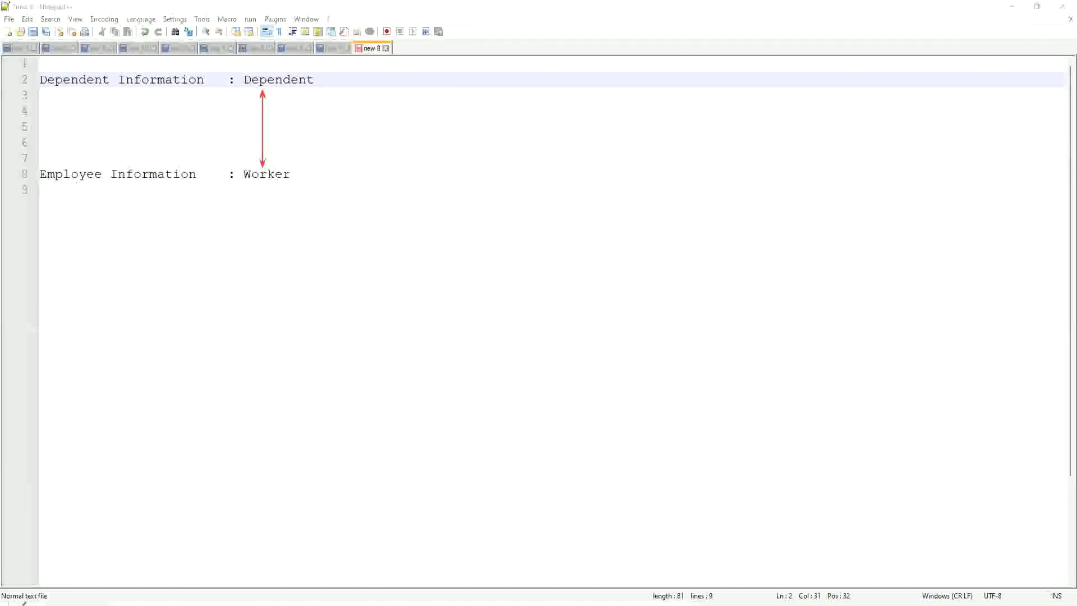
click(272, 131)
text(Worker)
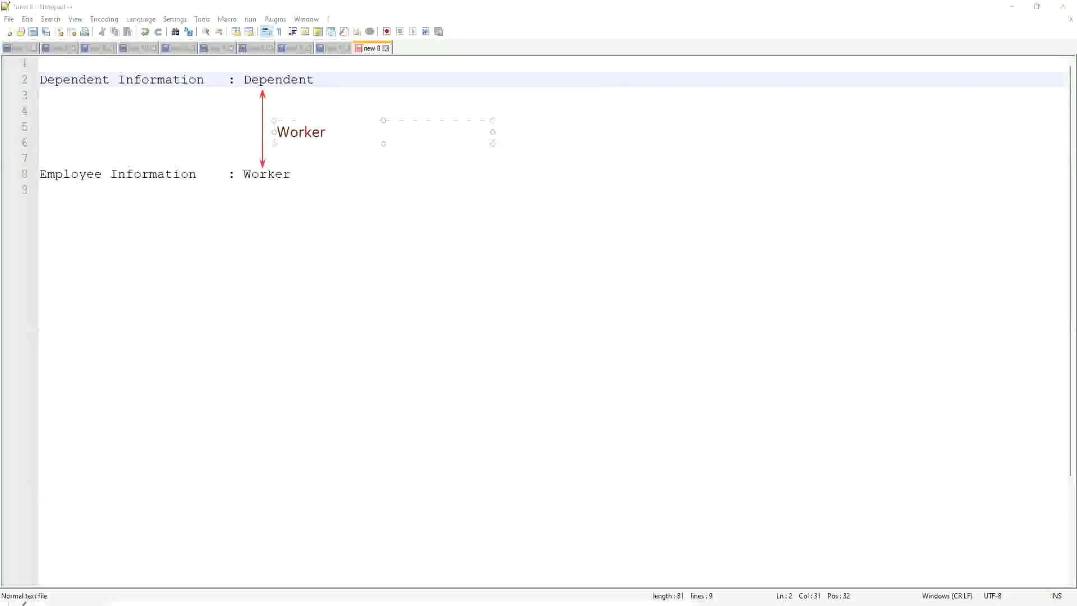
text(: D)
key(BackSpace)
key(BackSpace)
text(Dependent(s) = )
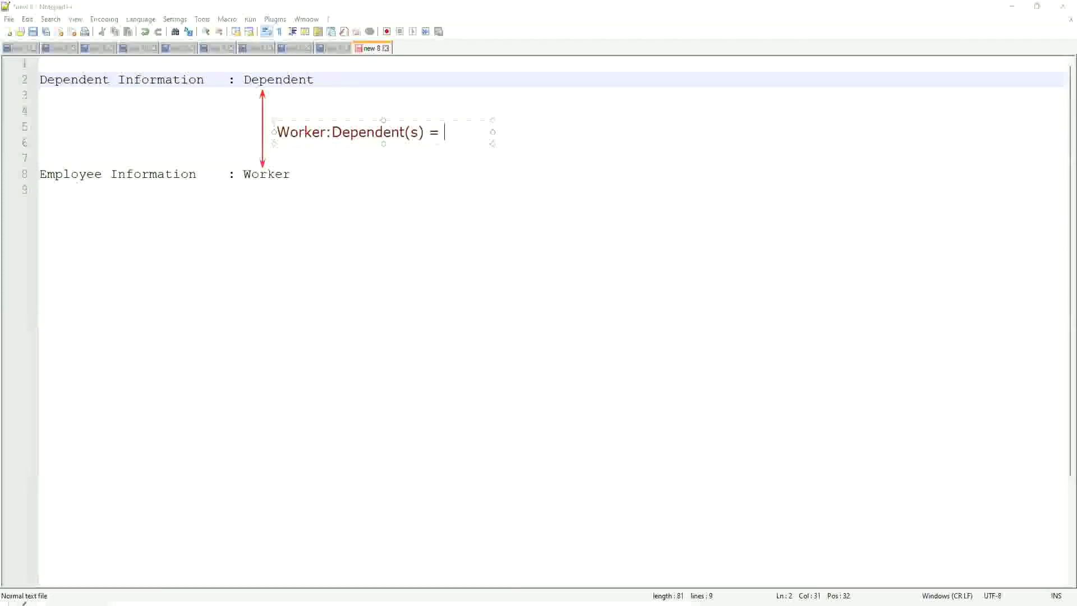
text(1:ma)
text(ny)
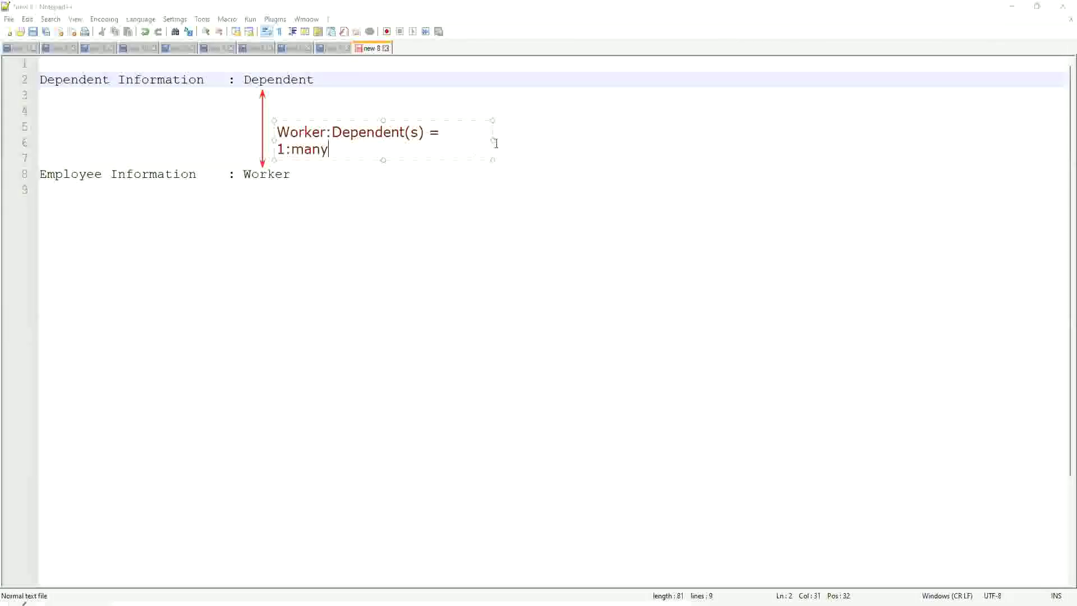
drag(492, 139, 582, 136)
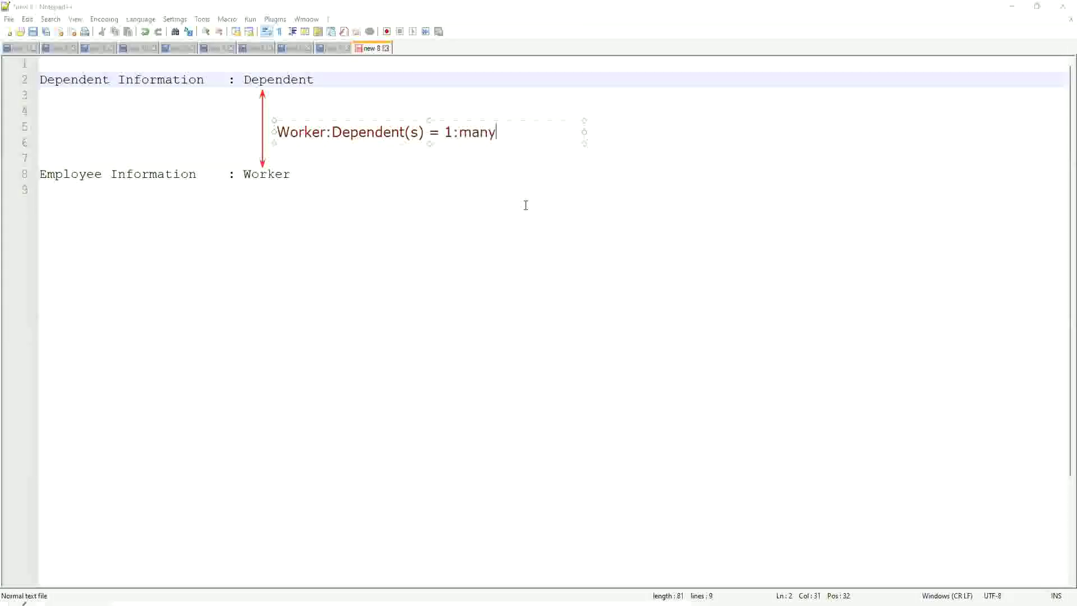
click(300, 174)
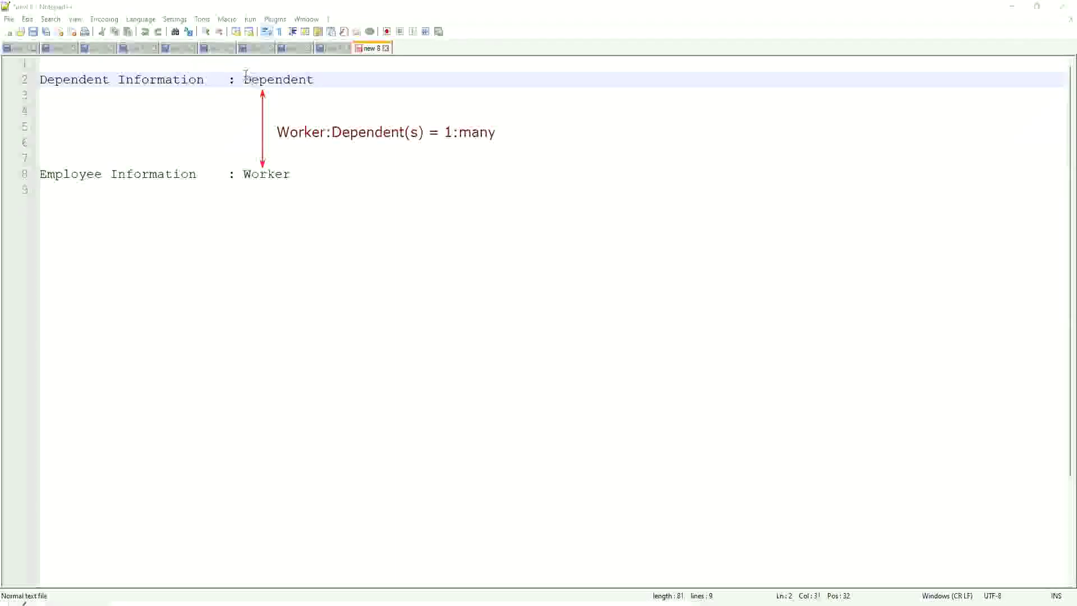
drag(243, 80, 327, 79)
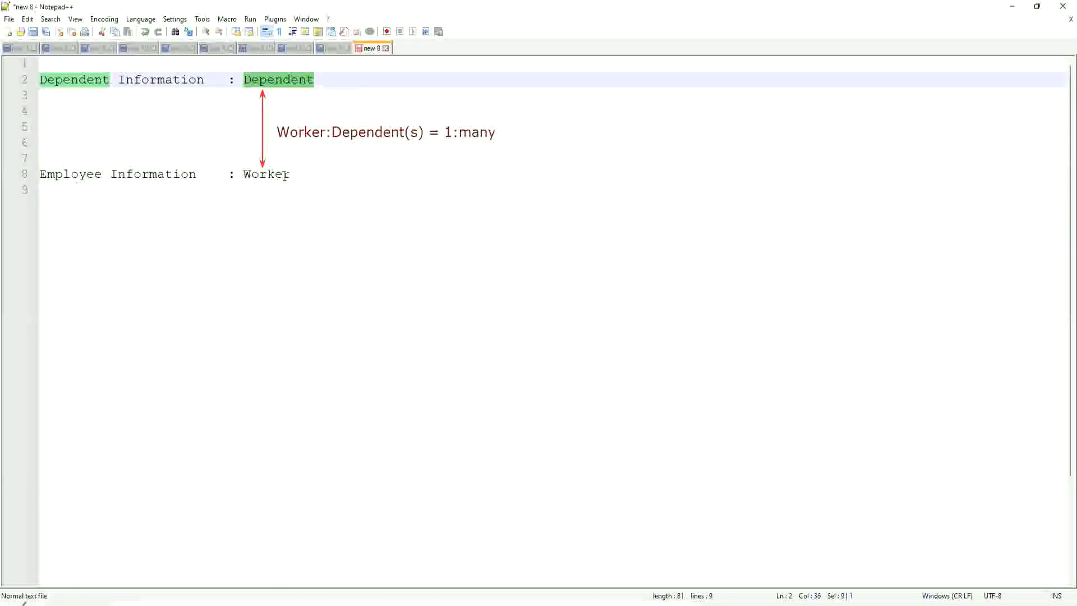
click(266, 80)
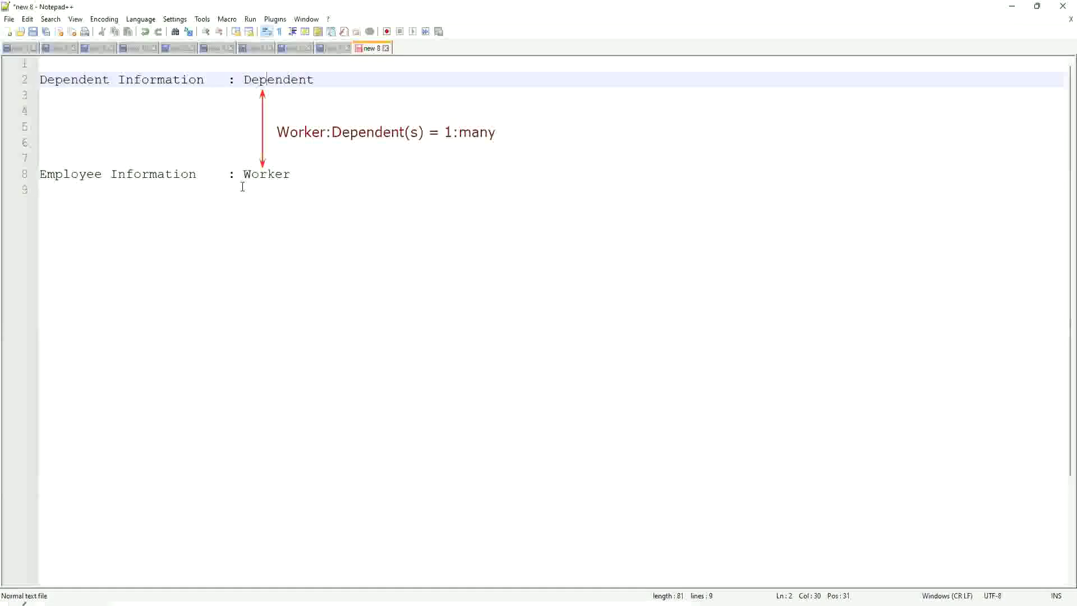
click(323, 79)
click(321, 189)
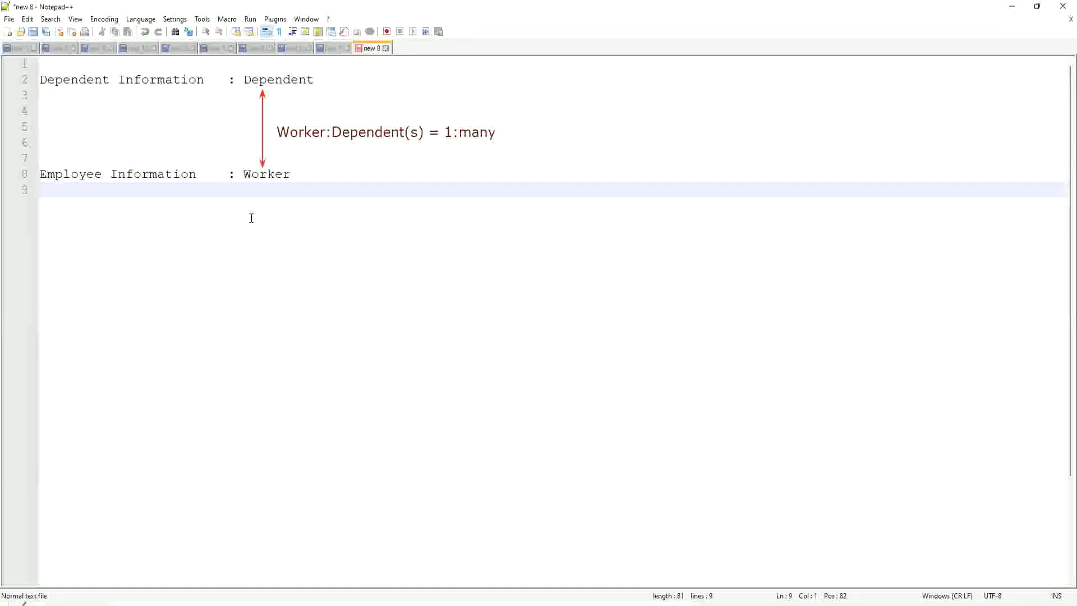
text(\)
Add the line 'Age of the Eldest Dependent of a Worker' on line 11 with blank lines around it
key(BackSpace)
key(Return)
key(Return)
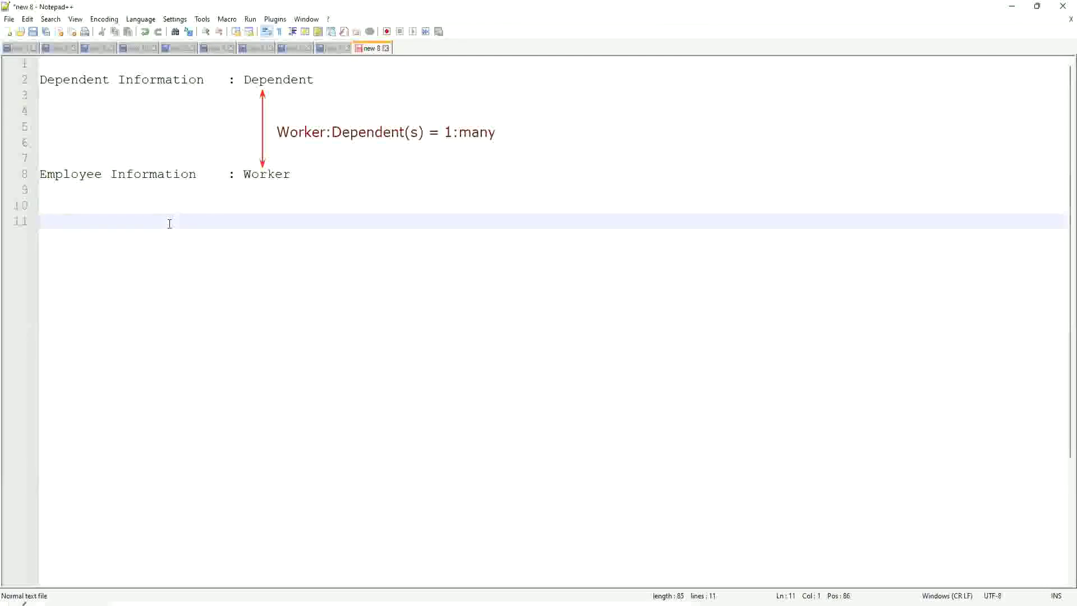
text(Age of the Eldest Dependent )
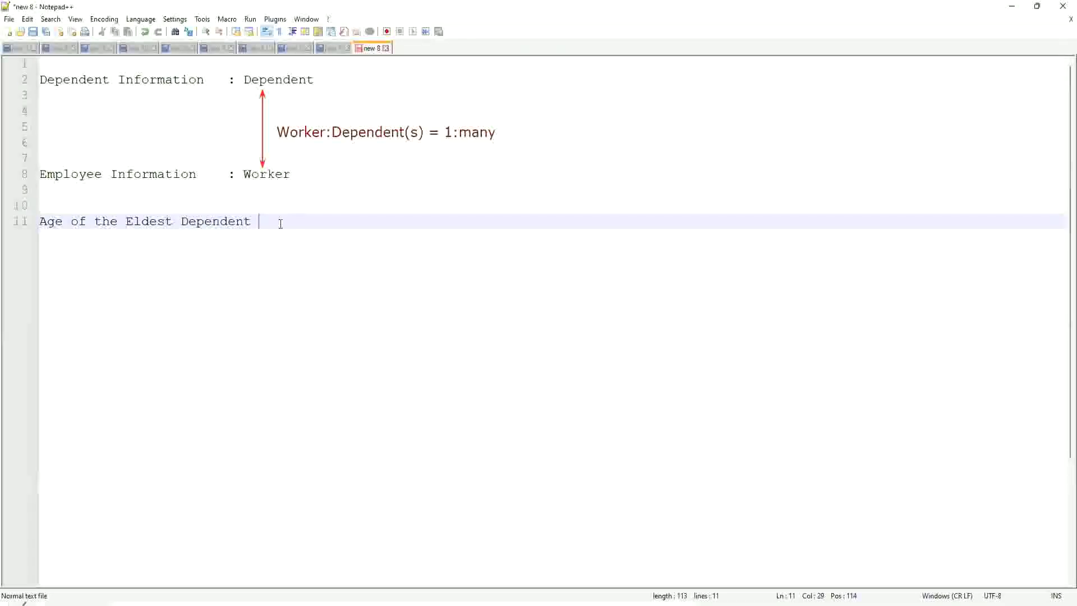
text(o)
text(f a Worker)
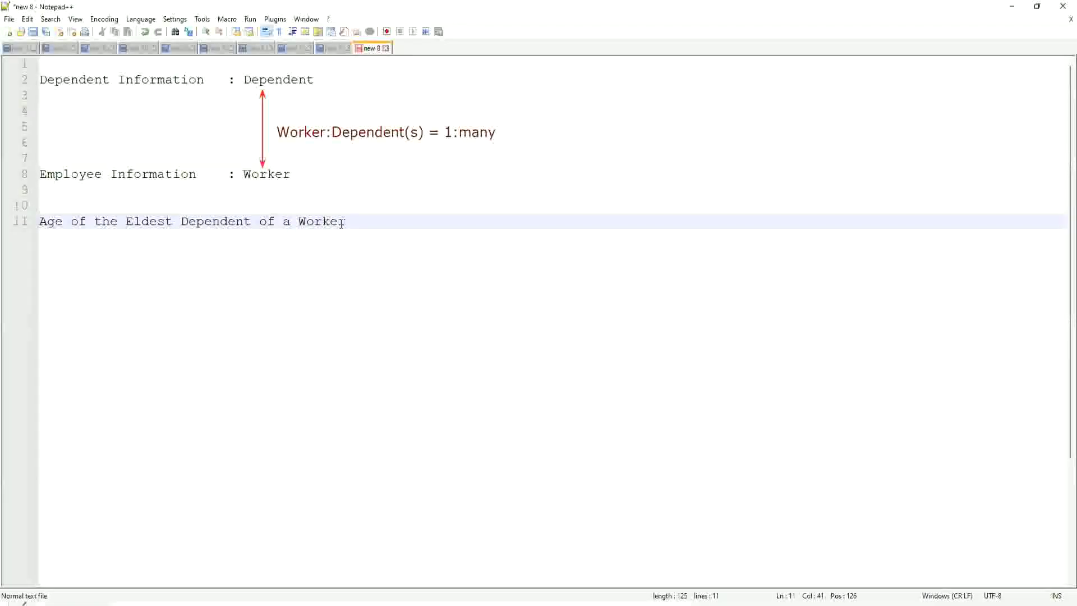
key(Left)
key(Left)
key(Left)
key(Right)
key(Right)
key(Right)
key(Return)
key(Return)
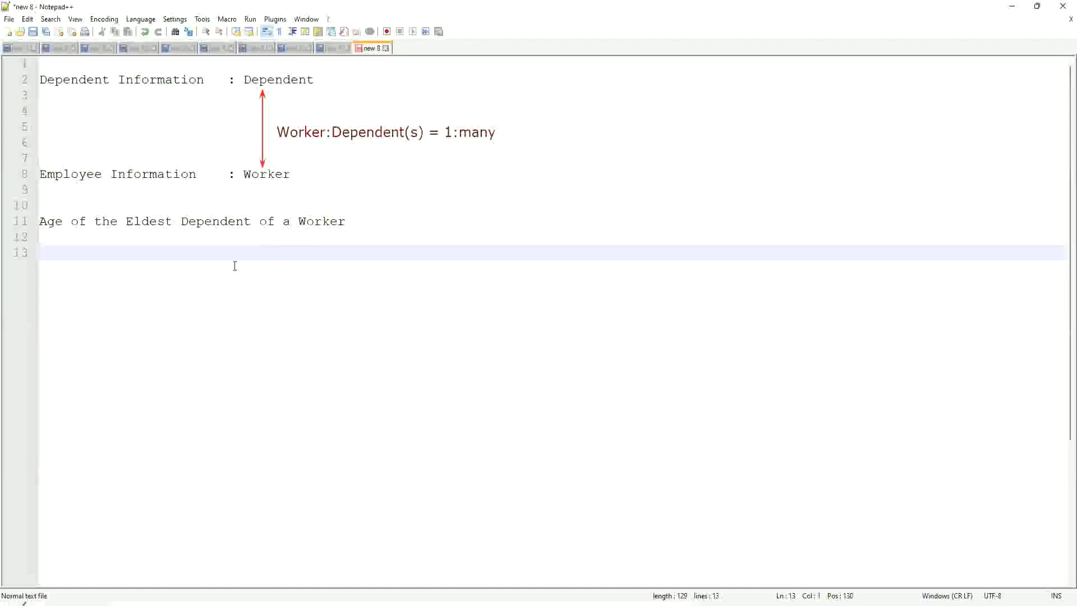
Highlight 'Age of', 'Eldest Dependent' and 'Age of the Eldest Dependent' on line 11 while explaining
click(84, 237)
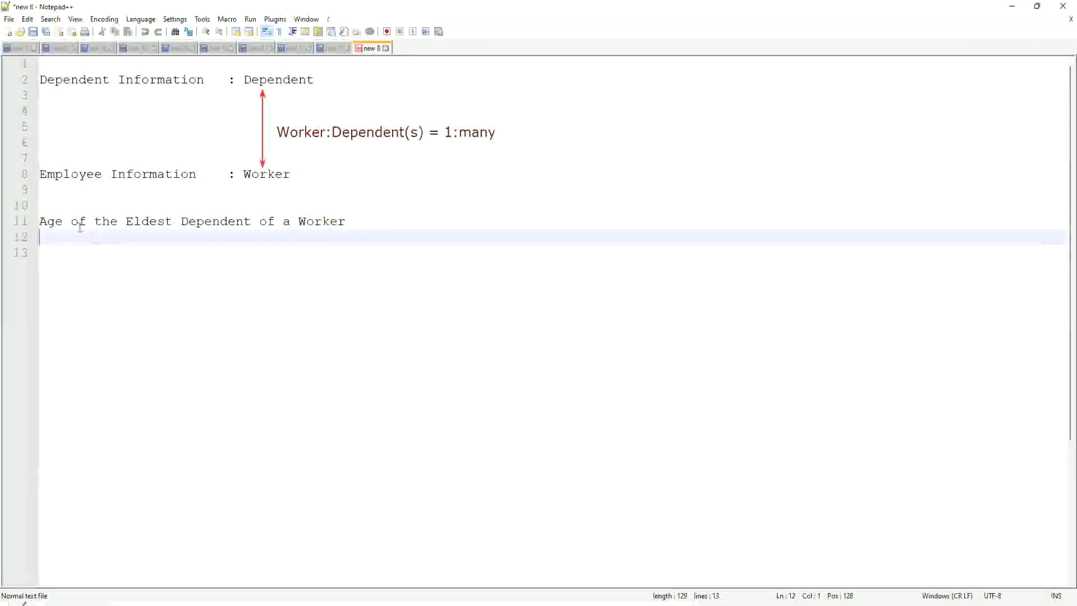
click(62, 222)
drag(39, 221, 87, 221)
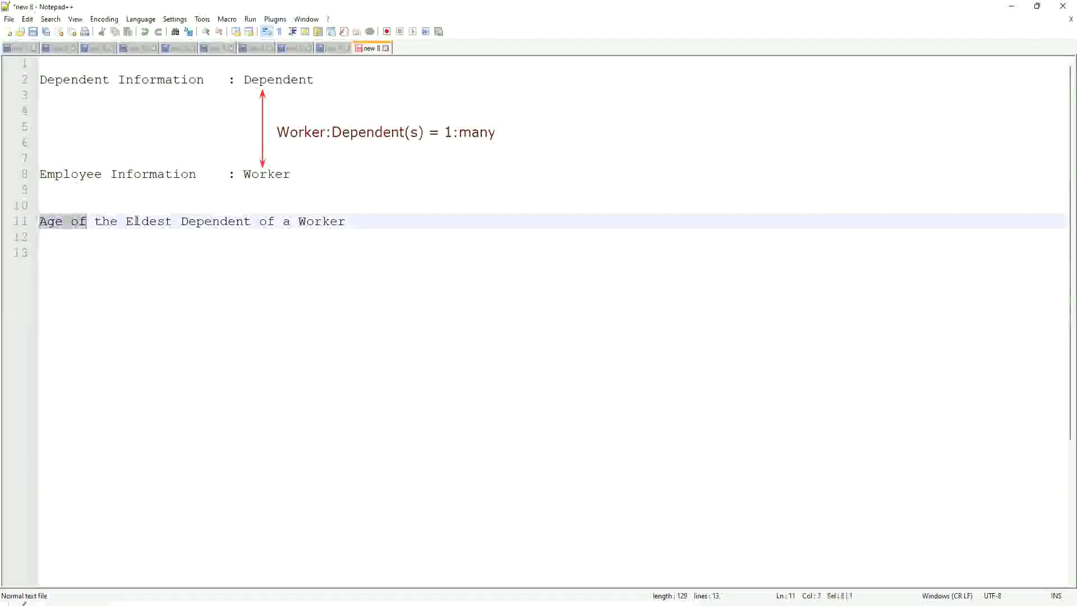
shift+click(378, 229)
click(353, 221)
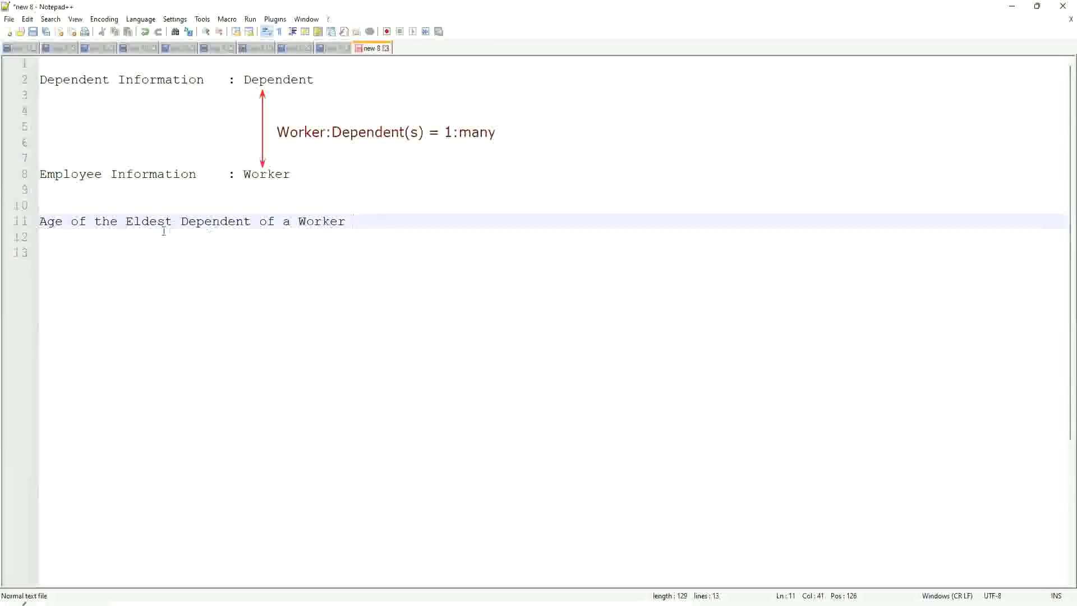
drag(126, 222, 346, 221)
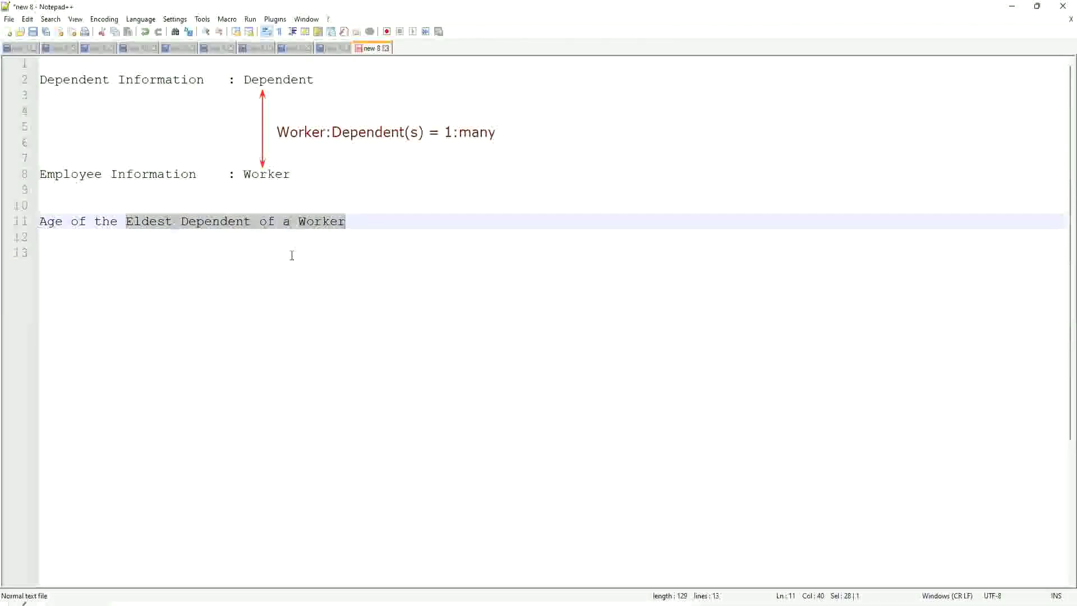
click(221, 224)
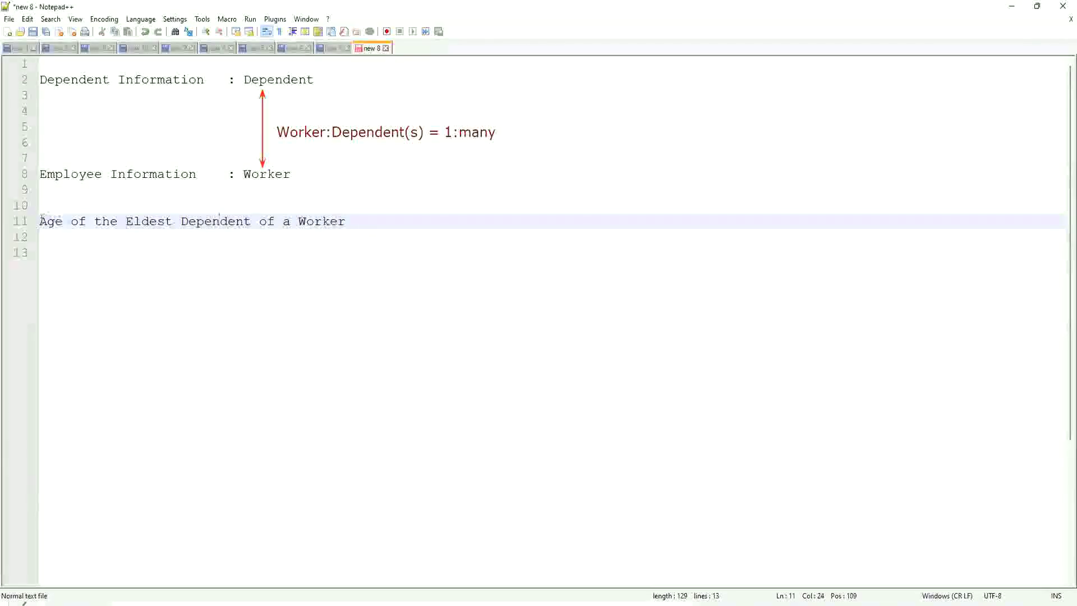
click(47, 221)
drag(39, 222, 251, 221)
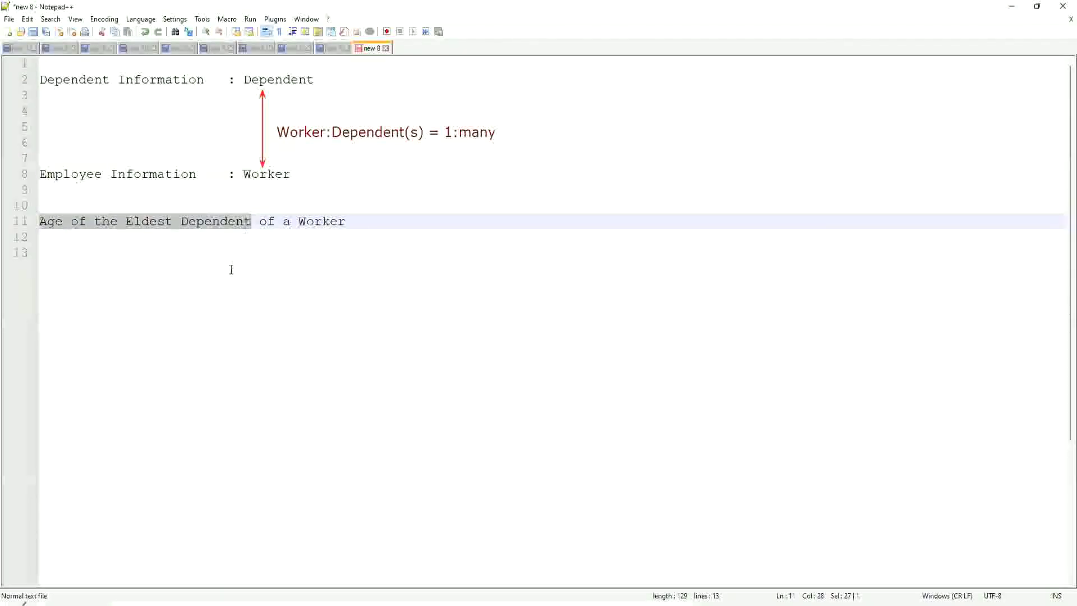
click(192, 249)
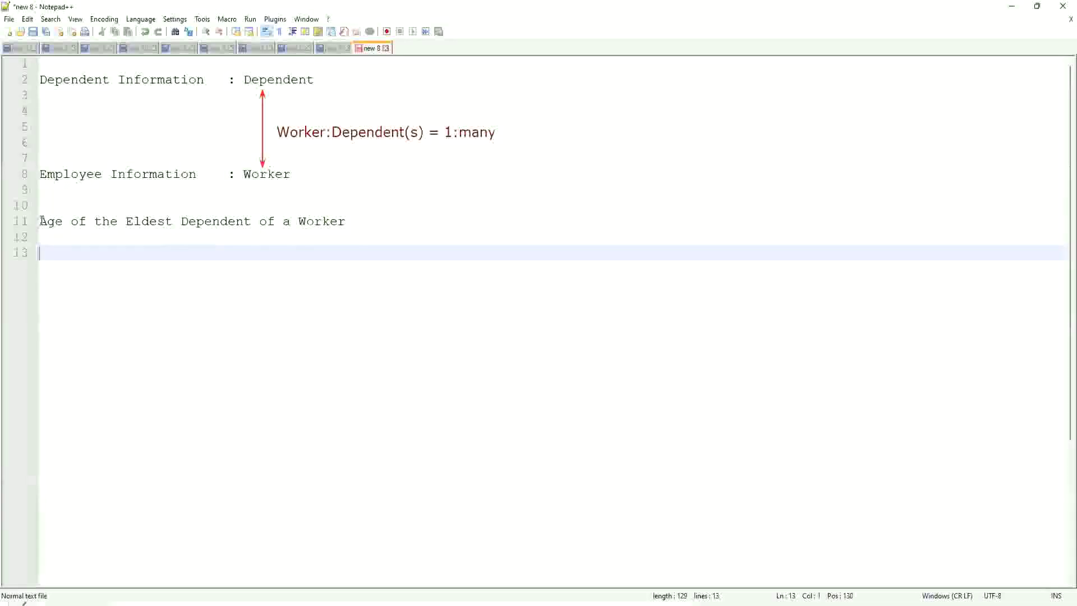
Highlight 'Eldest Dependent of a Worker' again, then add blank lines below the heading
drag(40, 220, 261, 221)
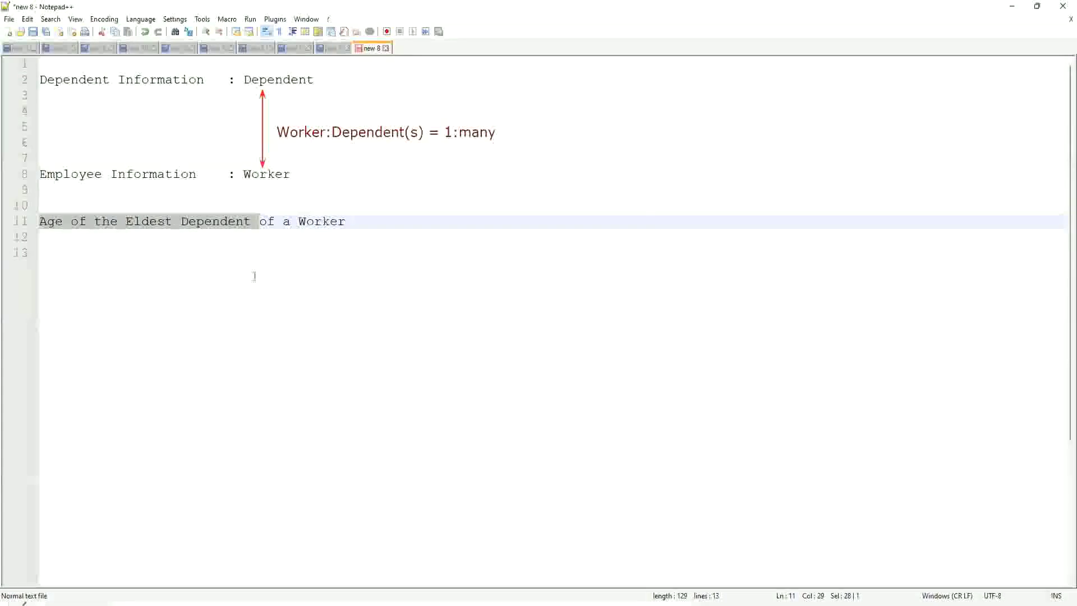
click(360, 223)
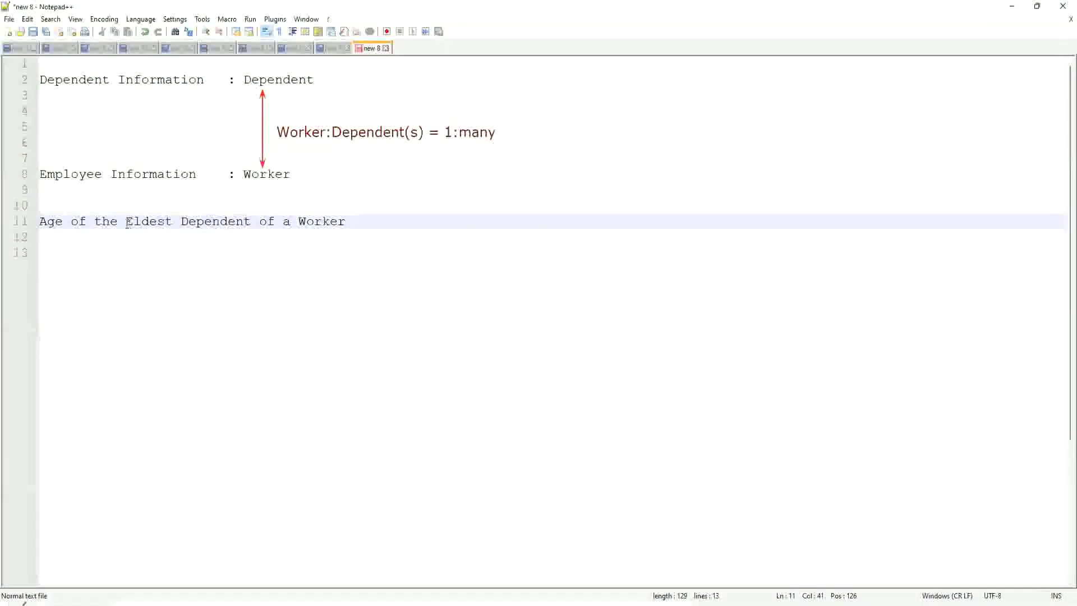
drag(126, 222, 348, 221)
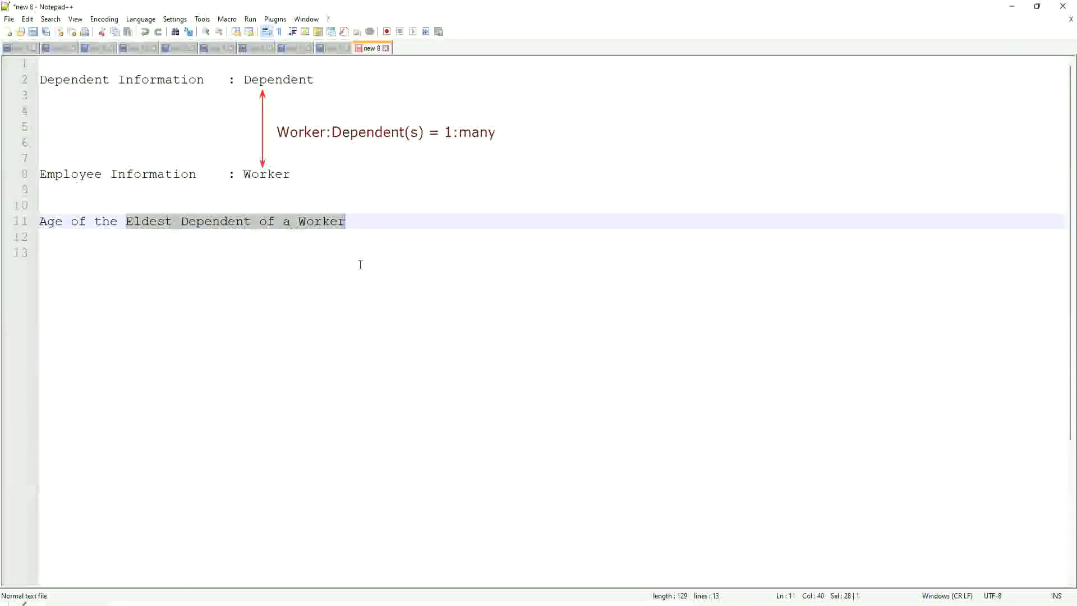
click(366, 222)
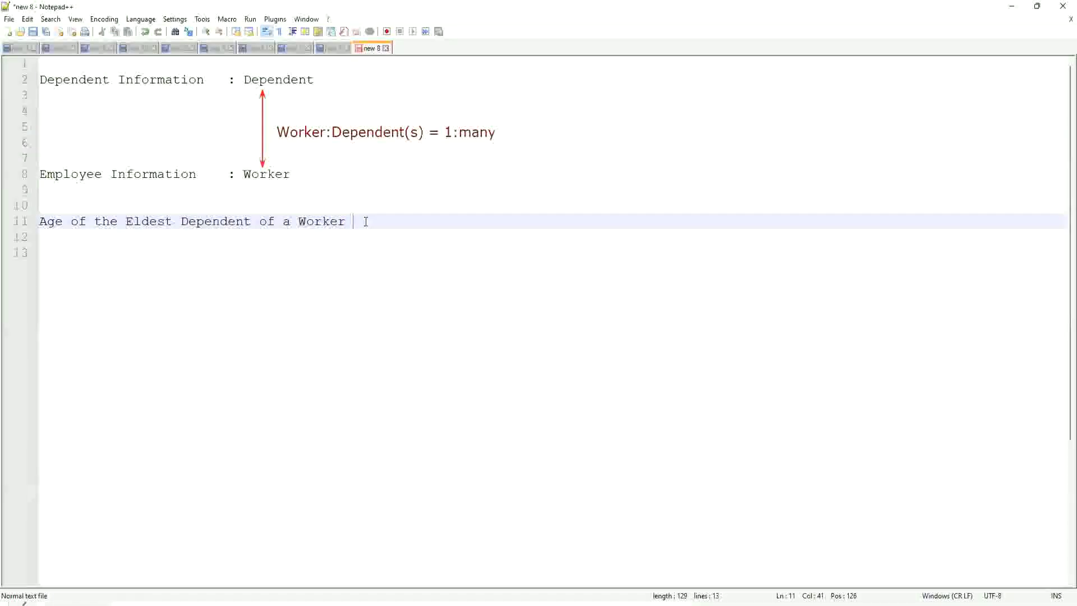
key(Return)
key(Return)
key(Return)
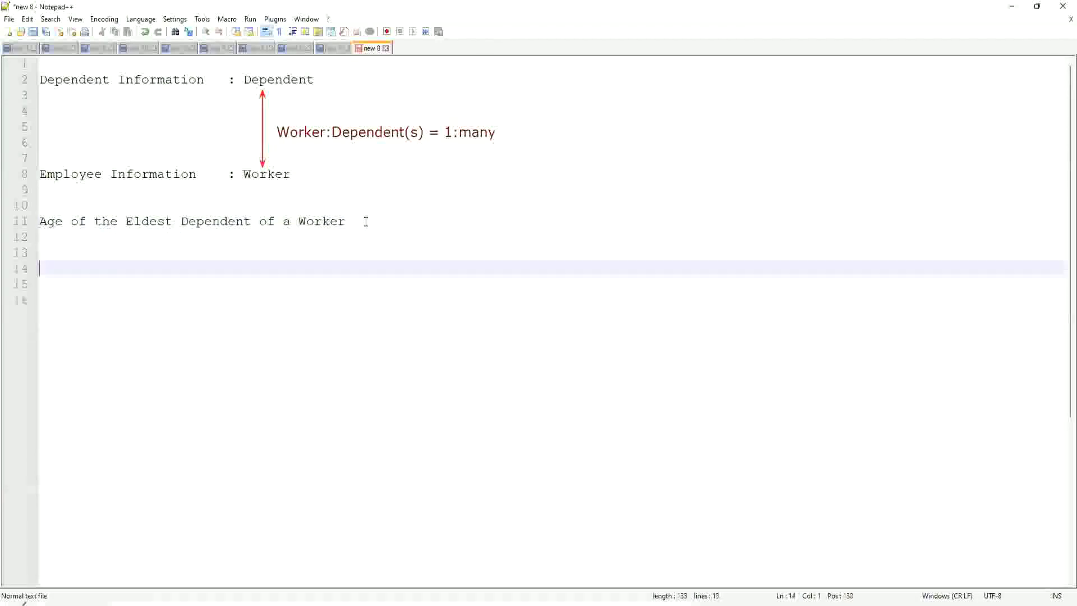
key(Up)
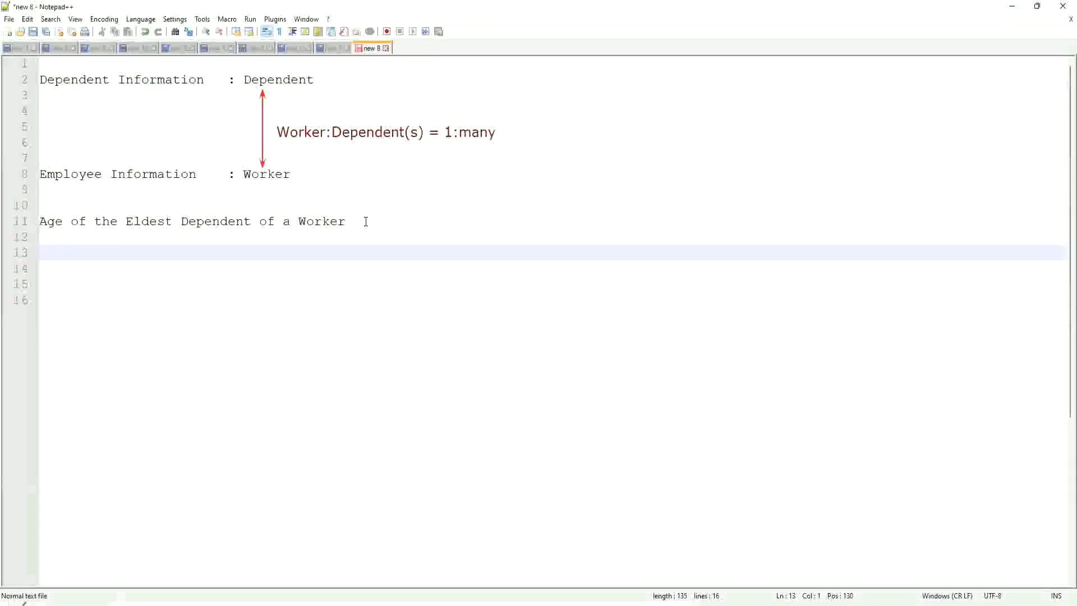
text(How to)
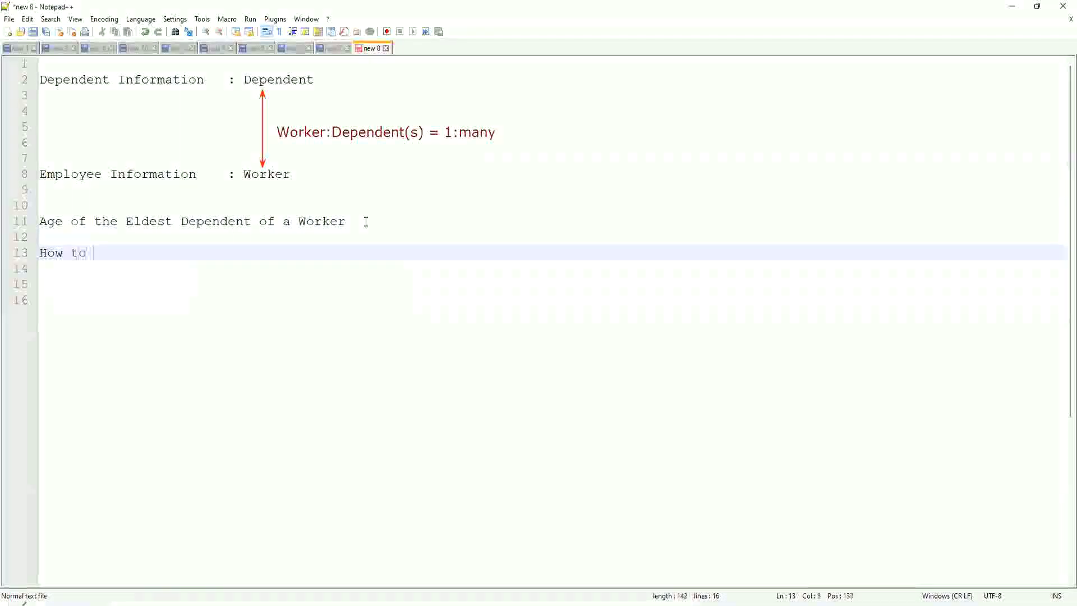
Write 'How to find the Eldest Dependent ??' then 'Basis of the Age of the Dependent' on new lines
key(BackSpace)
key(BackSpace)
key(BackSpace)
key(BackSpace)
key(BackSpace)
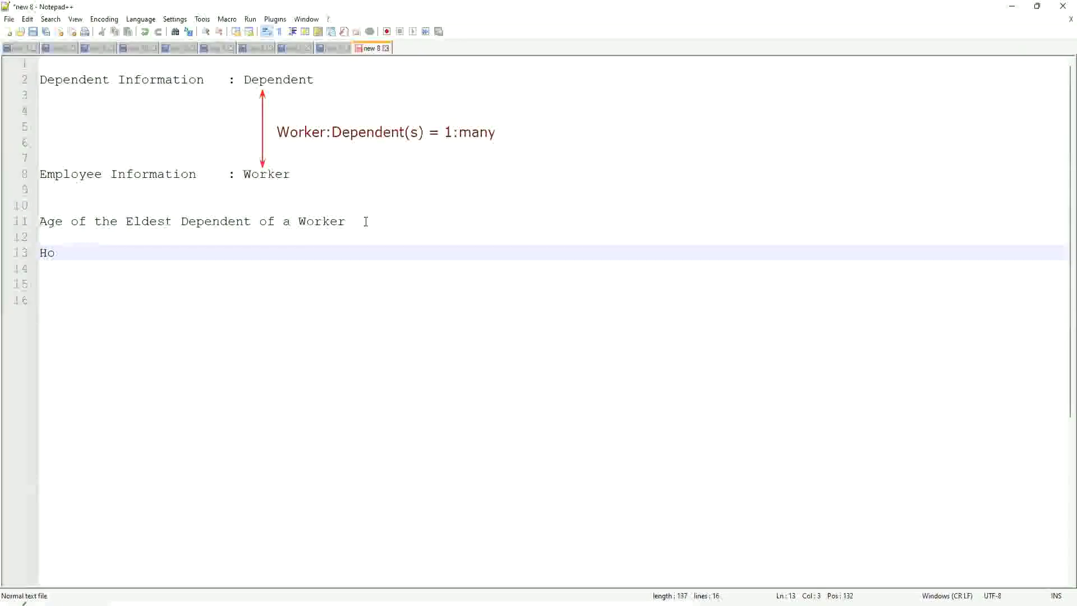
text(w to find the Eldest Dependent )
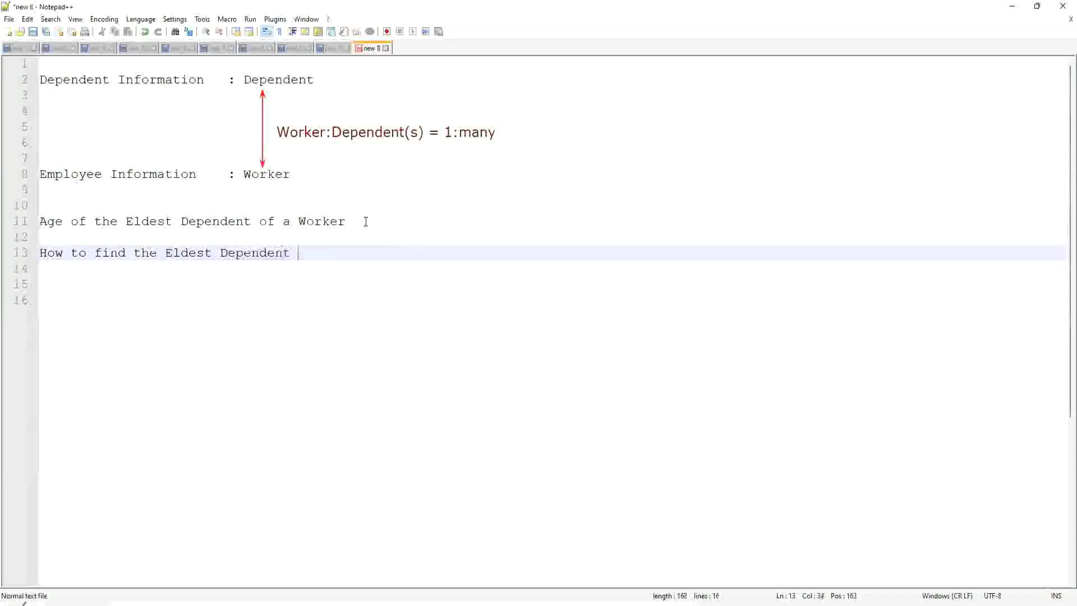
text(??)
key(Return)
key(Return)
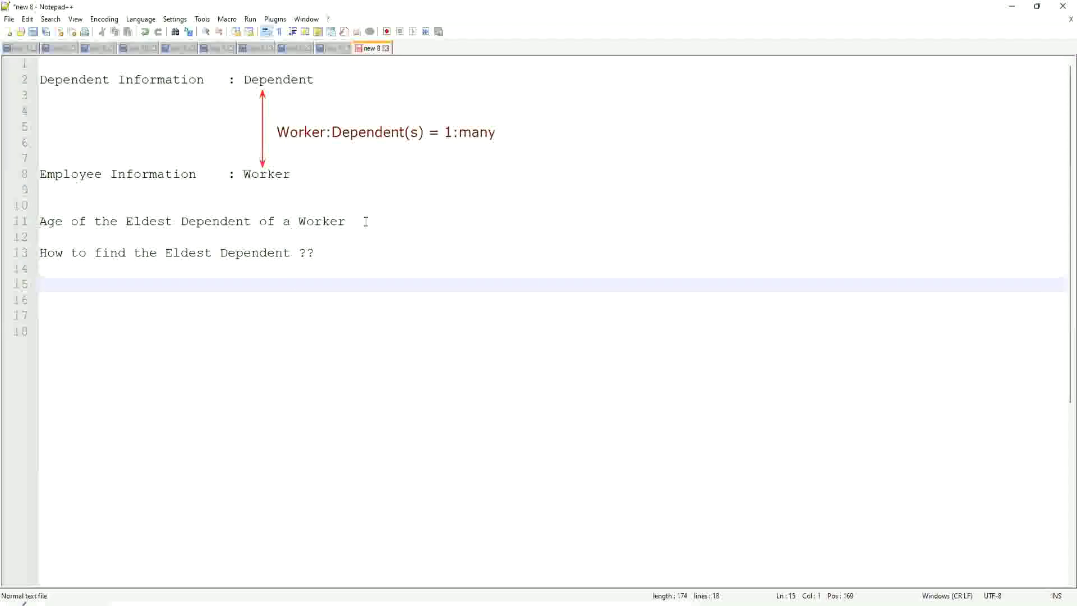
text(Basis of the Age of the Dependent)
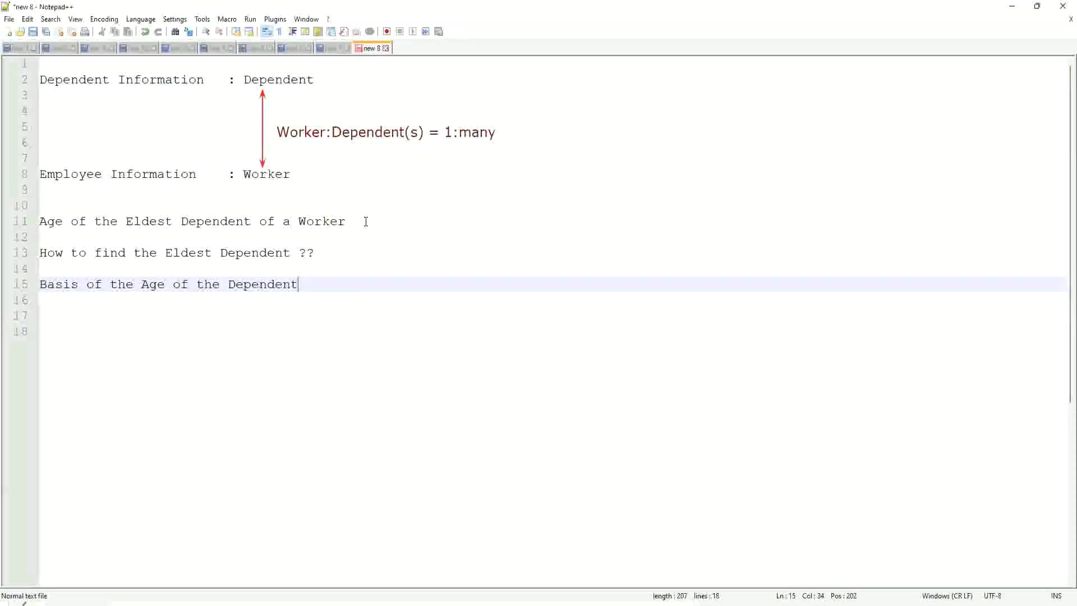
key(Return)
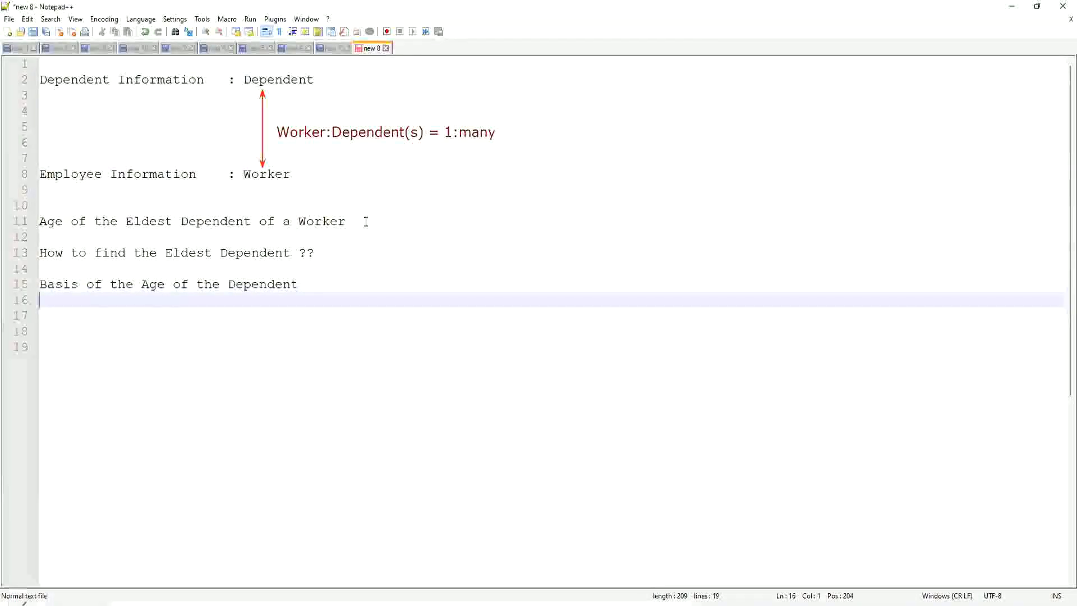
text(10, 15)
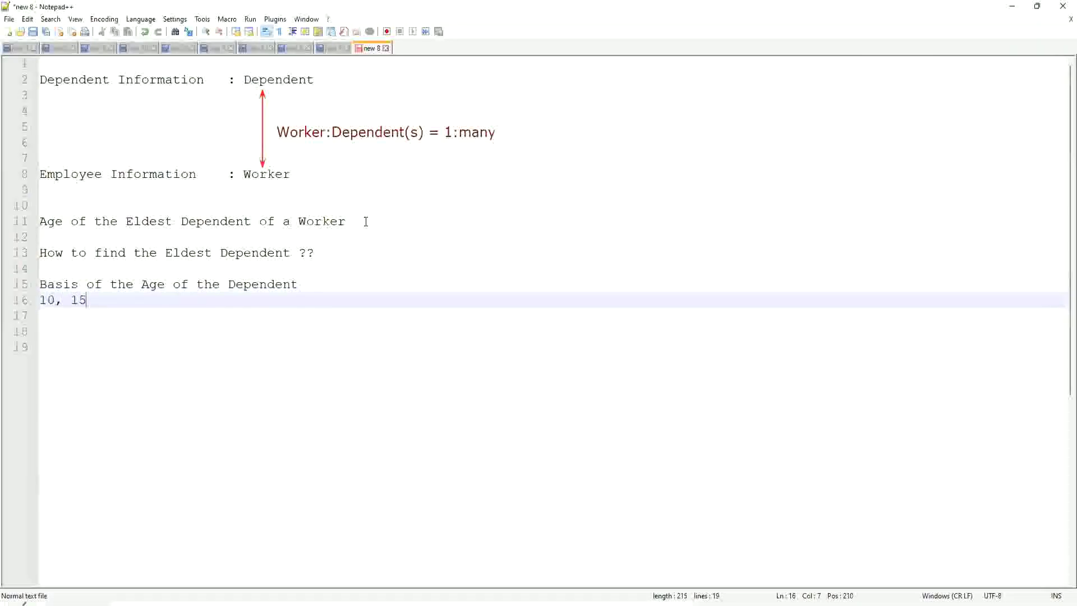
text(, )
text(42)
List the example ages as 15, 10, 42 by swapping the first two numbers, then start a new line
key(Left)
key(Left)
key(Left)
key(Left)
key(Left)
key(Left)
key(Left)
key(shift+Right)
text(5)
key(Right)
key(Right)
key(Right)
key(shift+Right)
text(0)
key(Right)
key(Right)
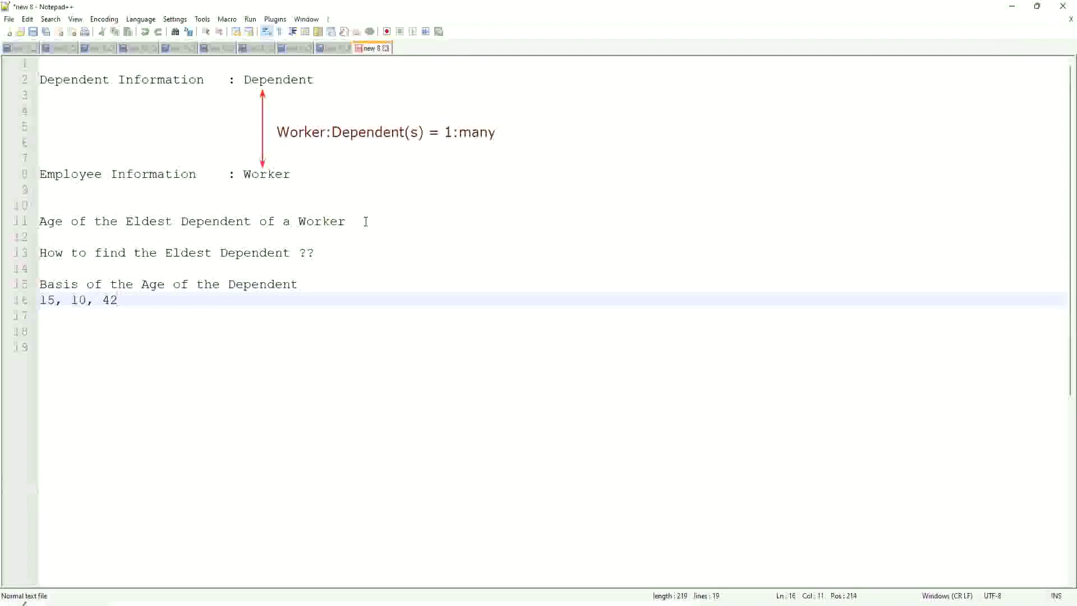
key(Return)
key(Return)
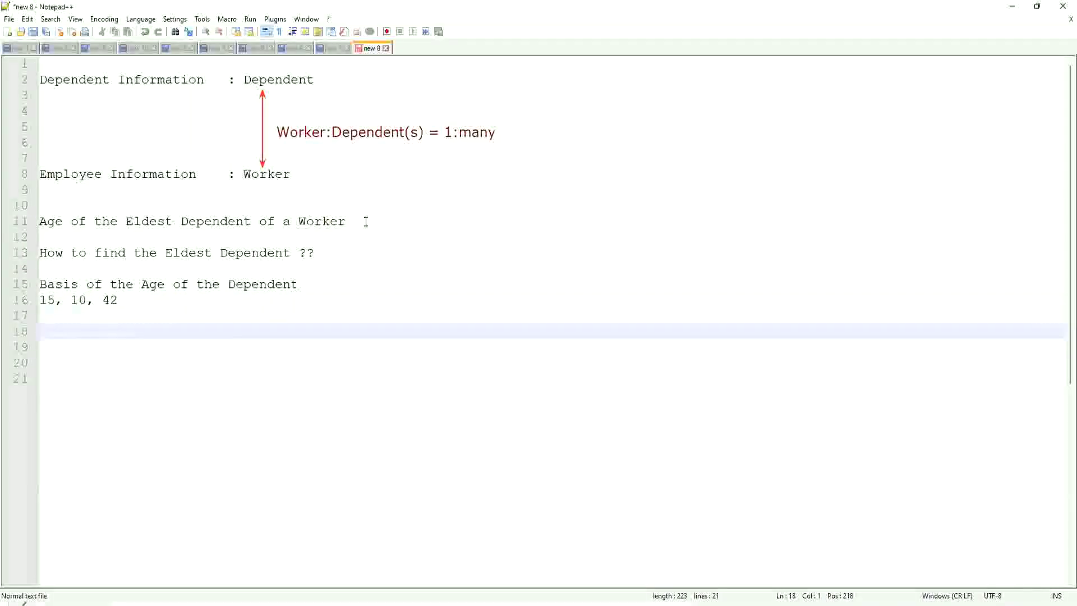
text(Sort - Des)
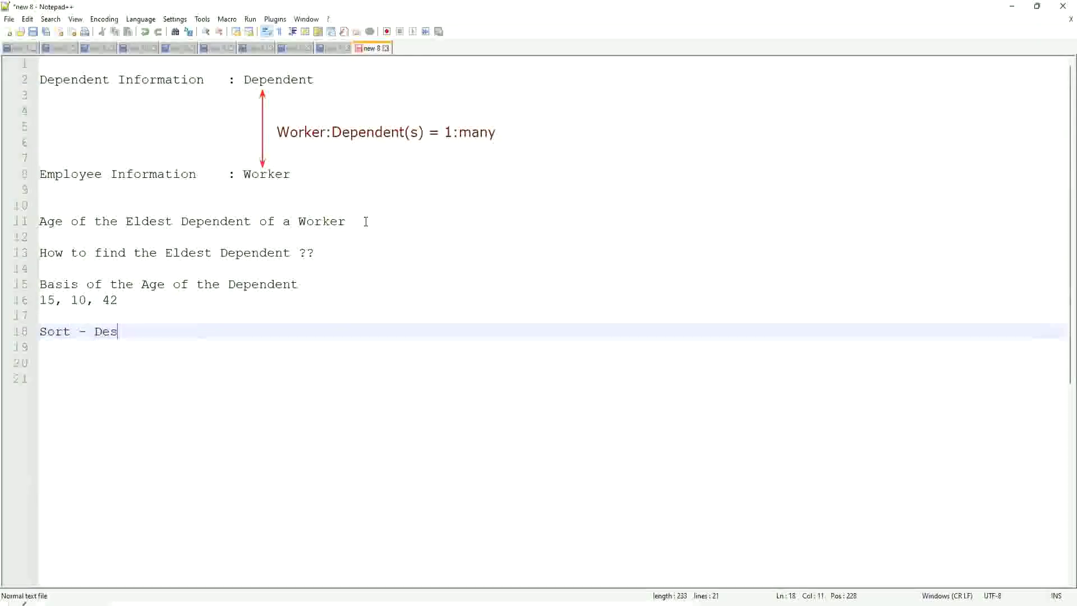
text(ending)
Correct to 'Sort - Descending : 42, 15, 10' and mark the sorted value 42
key(Left)
key(Left)
key(Left)
key(Left)
key(Left)
key(Left)
text(c)
key(Right)
key(Right)
key(Right)
text(: 42, 15, 10)
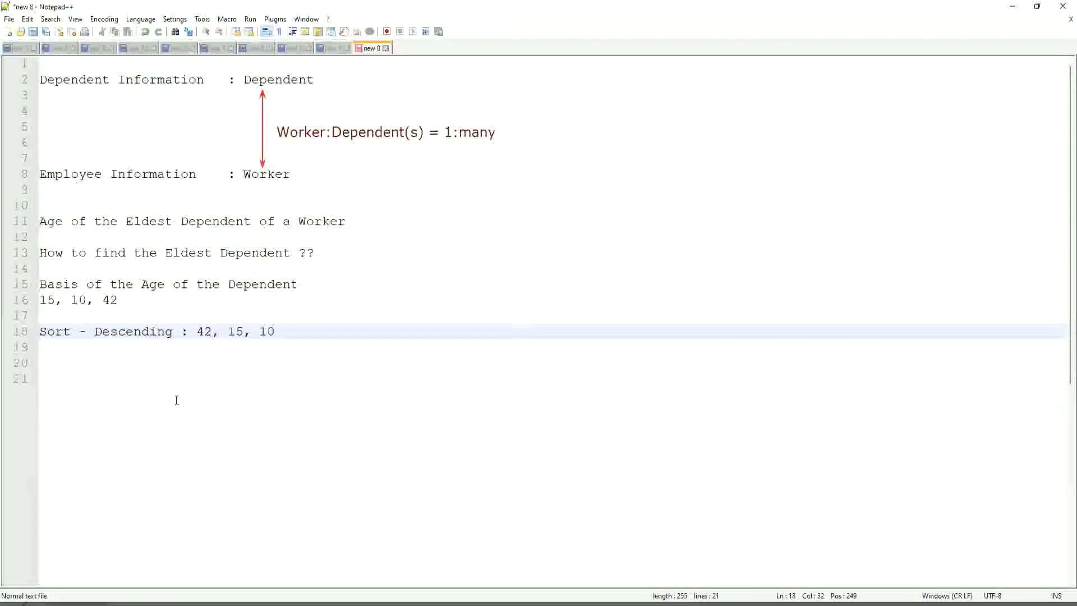
drag(197, 331, 219, 330)
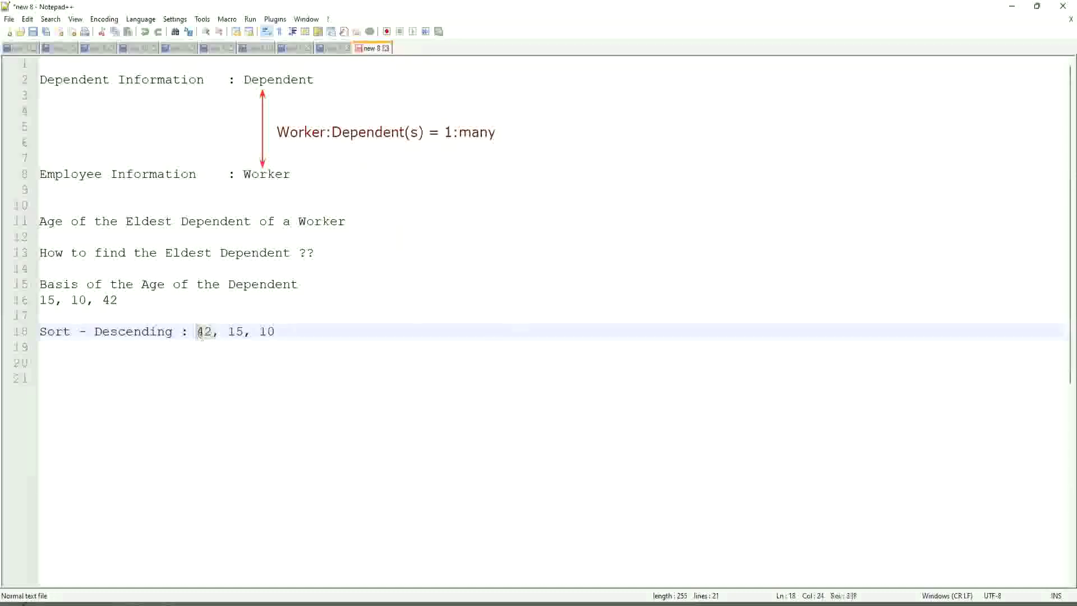
drag(197, 331, 216, 331)
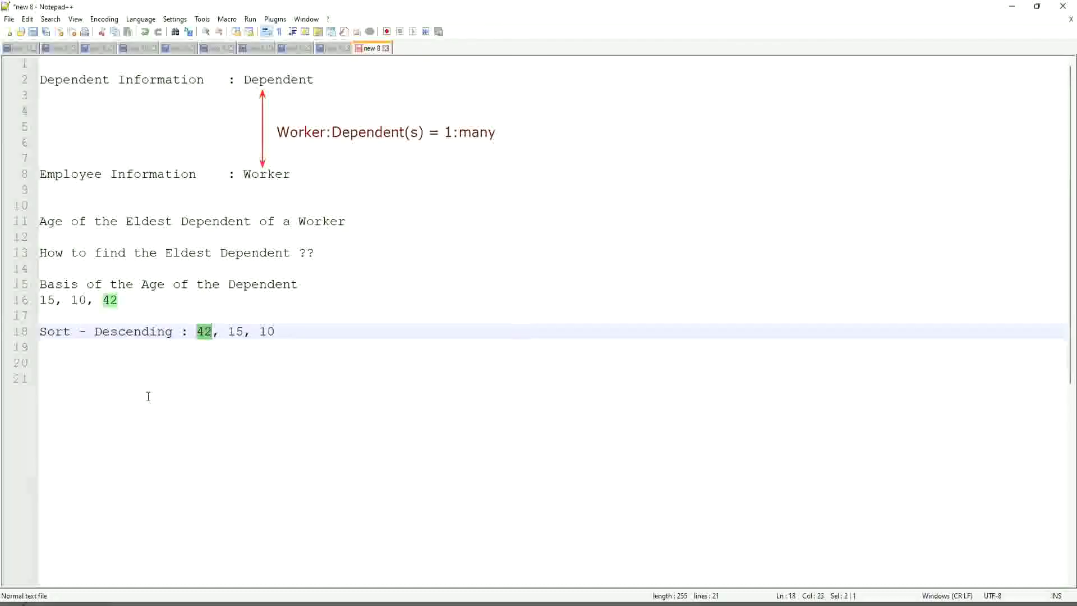
click(331, 330)
Add 'Take the First One' below, then start a later line with 'Eldest'
key(Return)
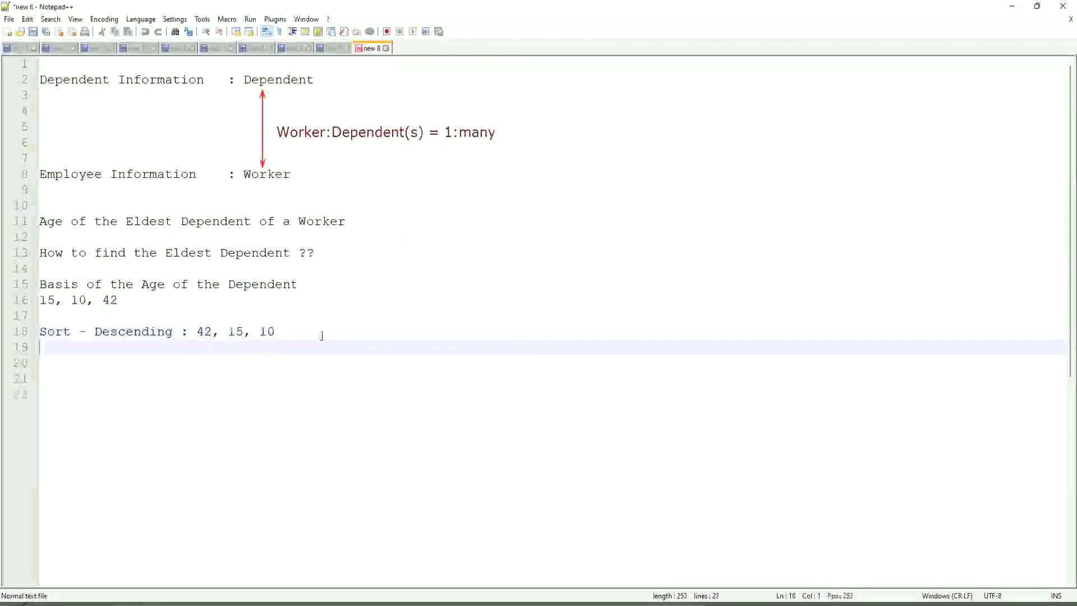
text(Take the First One)
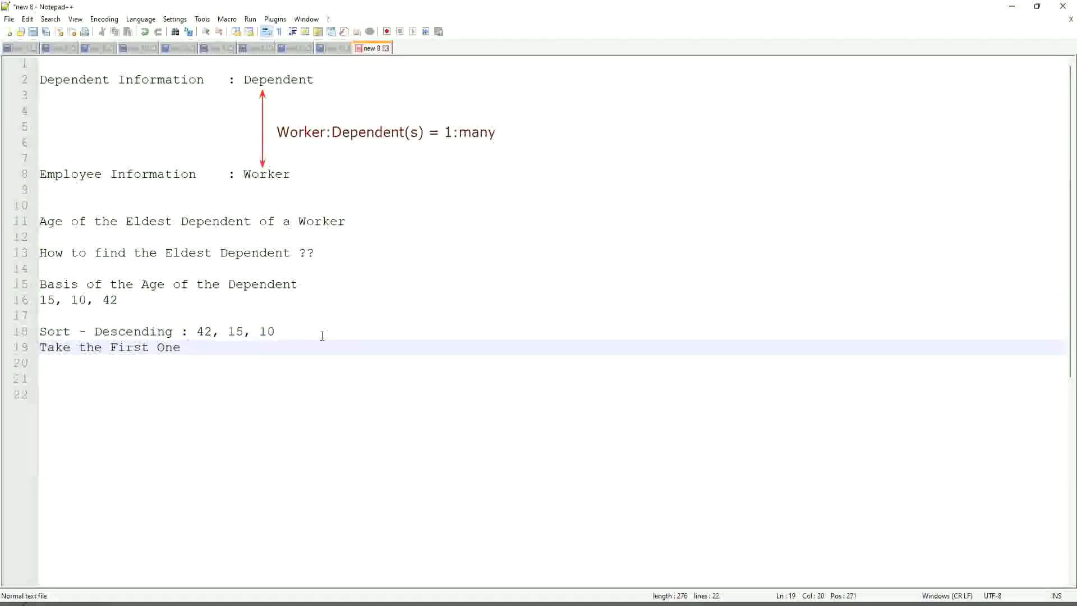
key(Up)
key(Down)
key(Down)
key(Return)
key(Return)
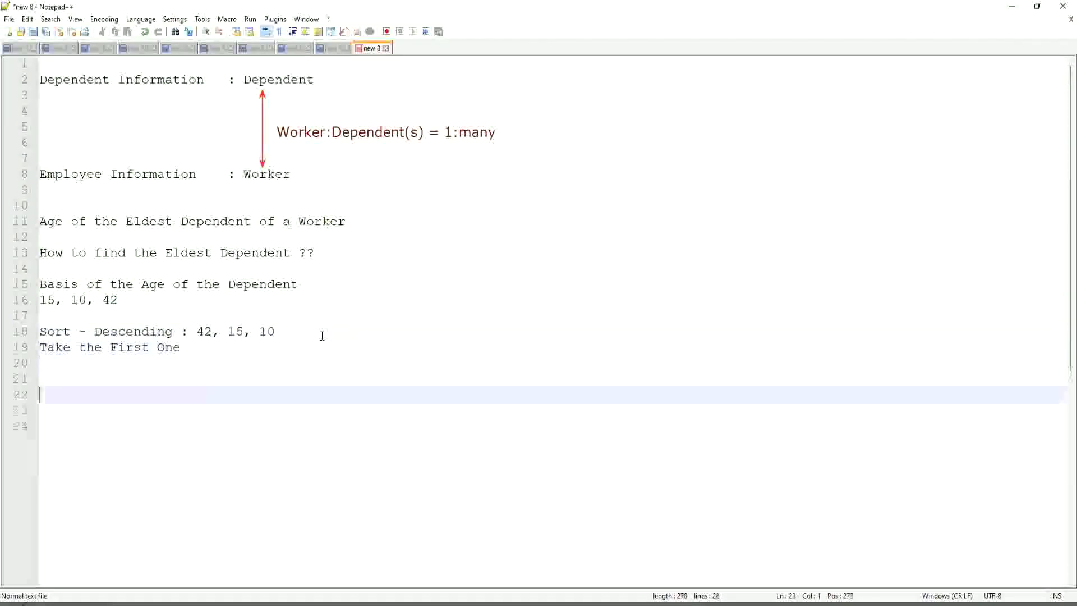
text(Ele)
key(BackSpace)
text(dest)
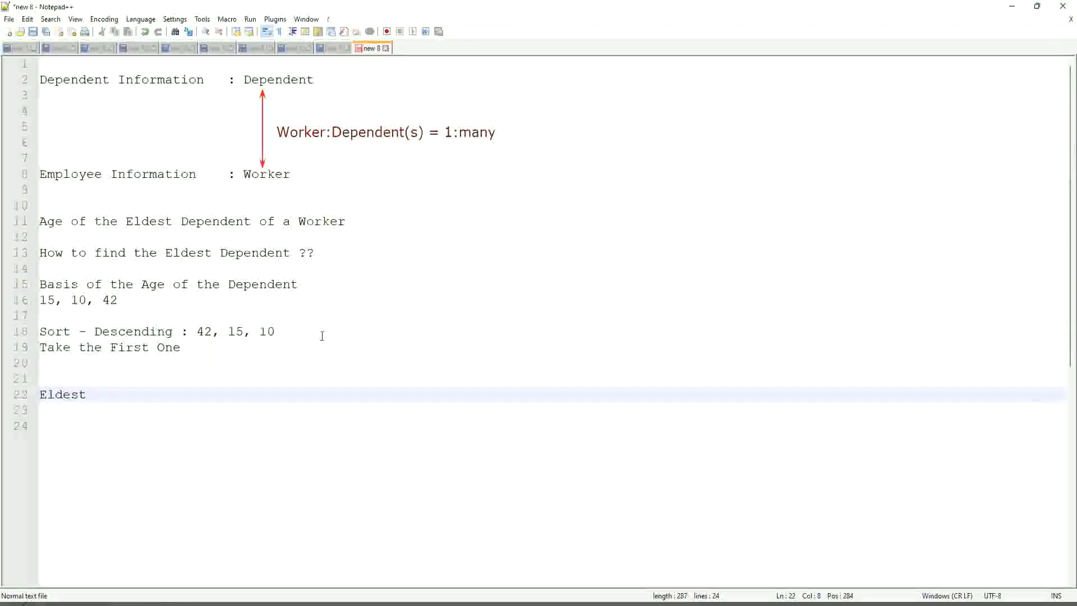
Add the extra age 35 on its own line below 15, 10, 42
click(136, 299)
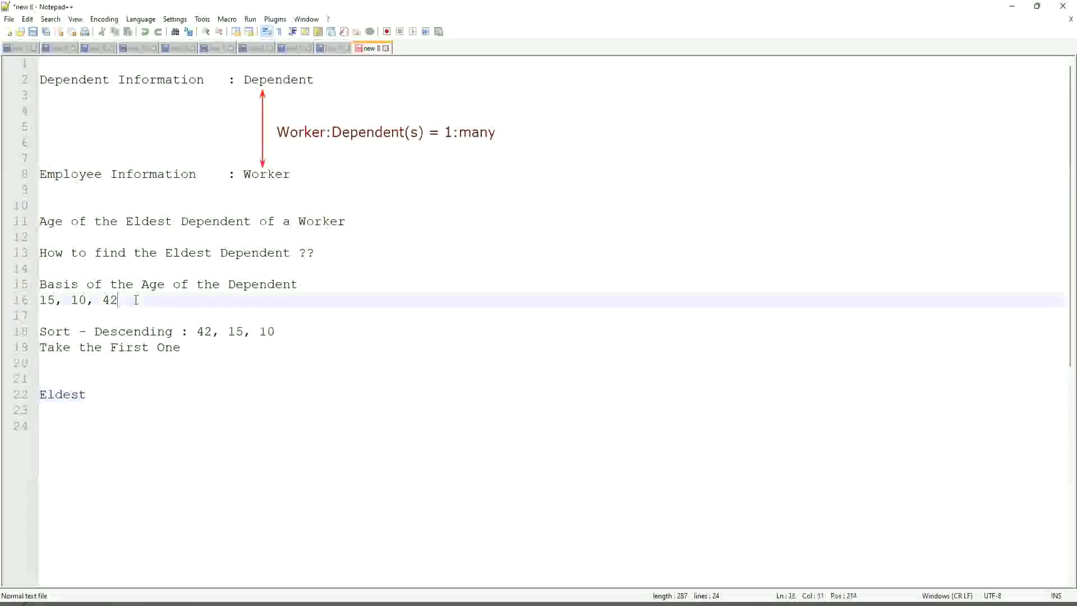
key(Return)
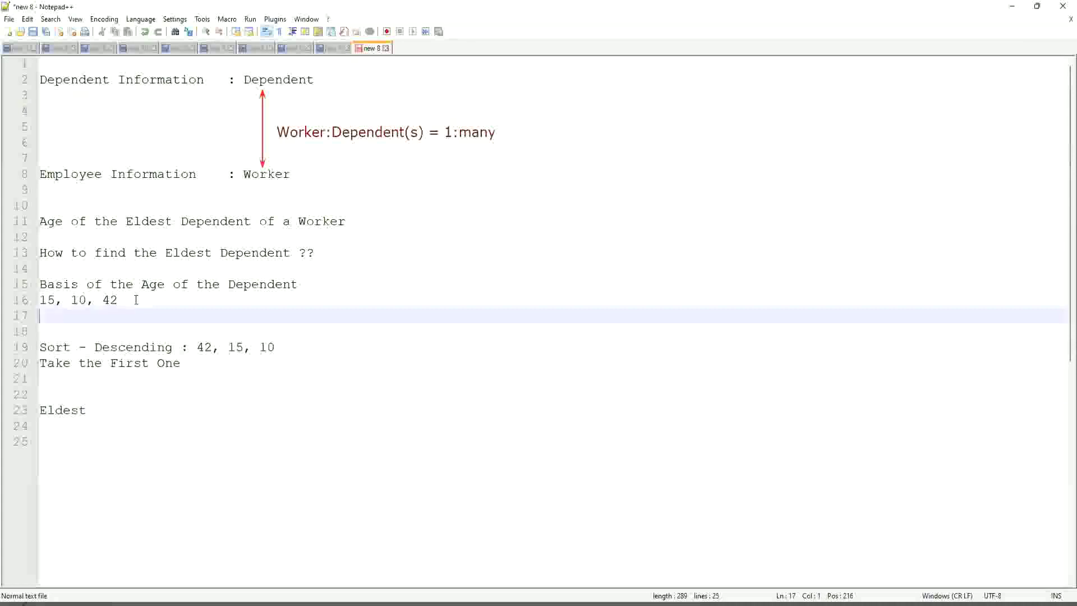
text(35)
drag(62, 317, 31, 323)
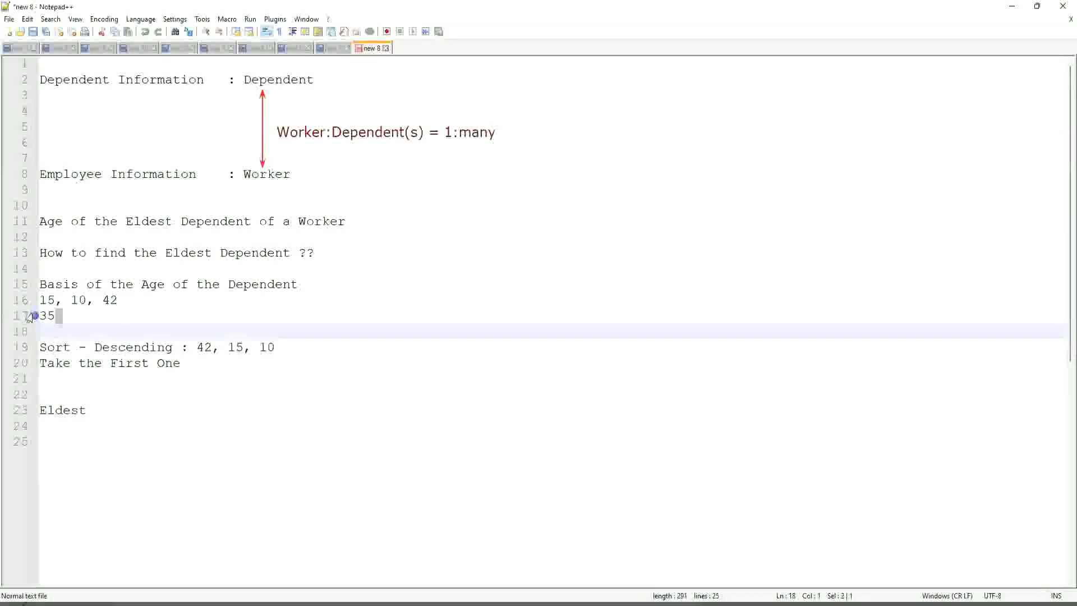
click(80, 316)
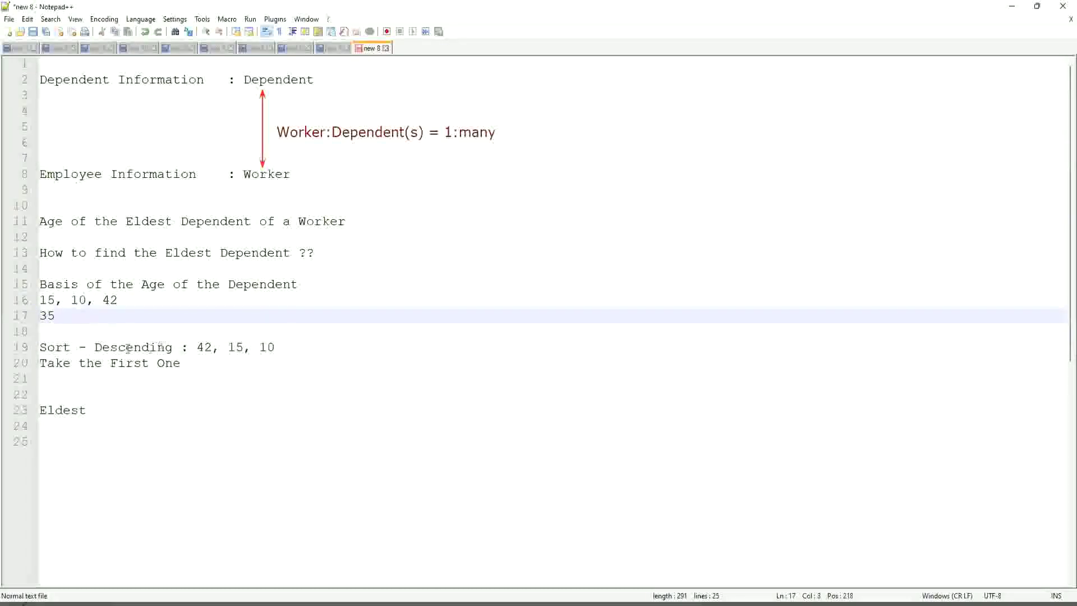
Walk through the sorted line, 'Take the First One' and 'Eldest', then return after 42 to add a comma
click(194, 346)
click(303, 350)
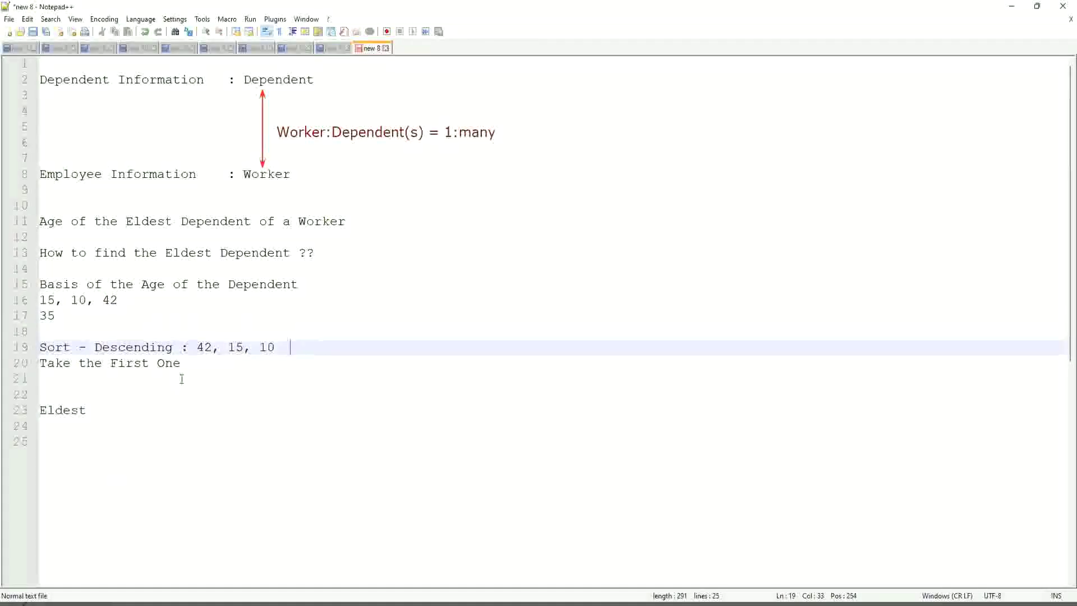
click(200, 364)
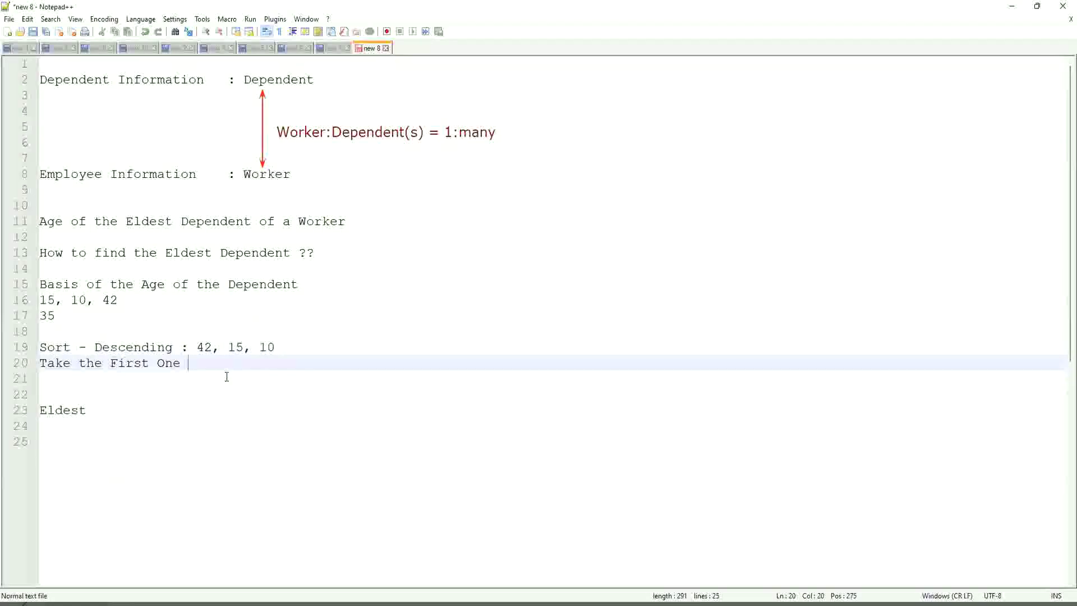
click(51, 415)
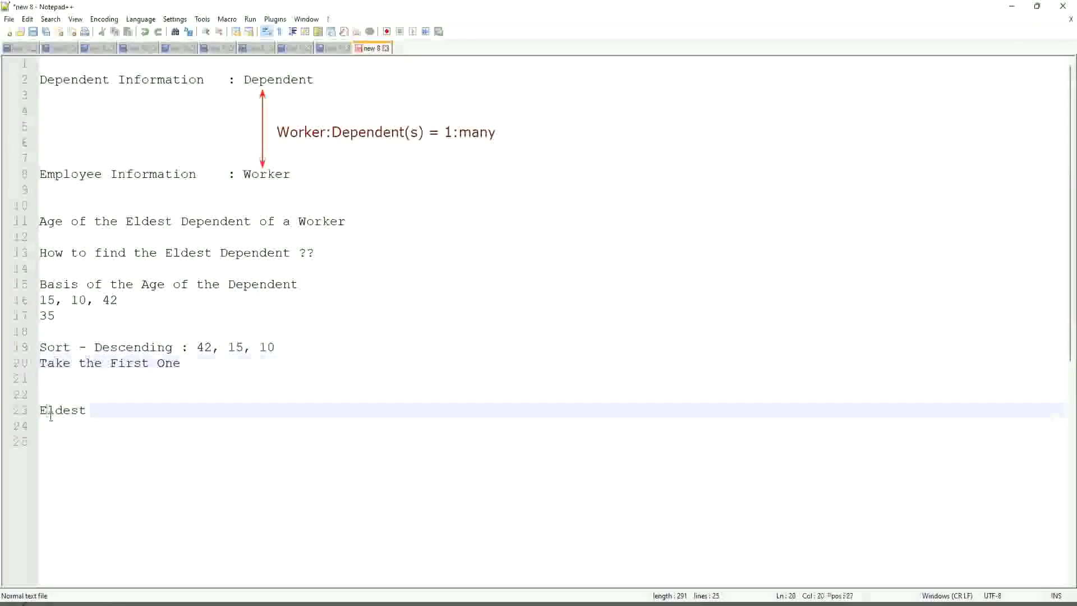
double_click(50, 412)
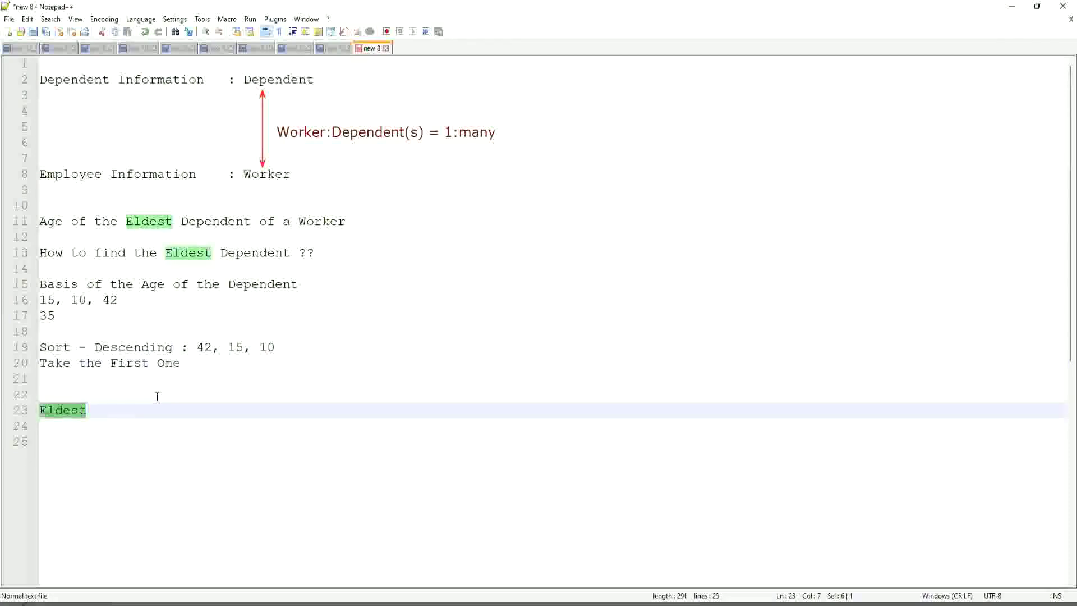
click(145, 302)
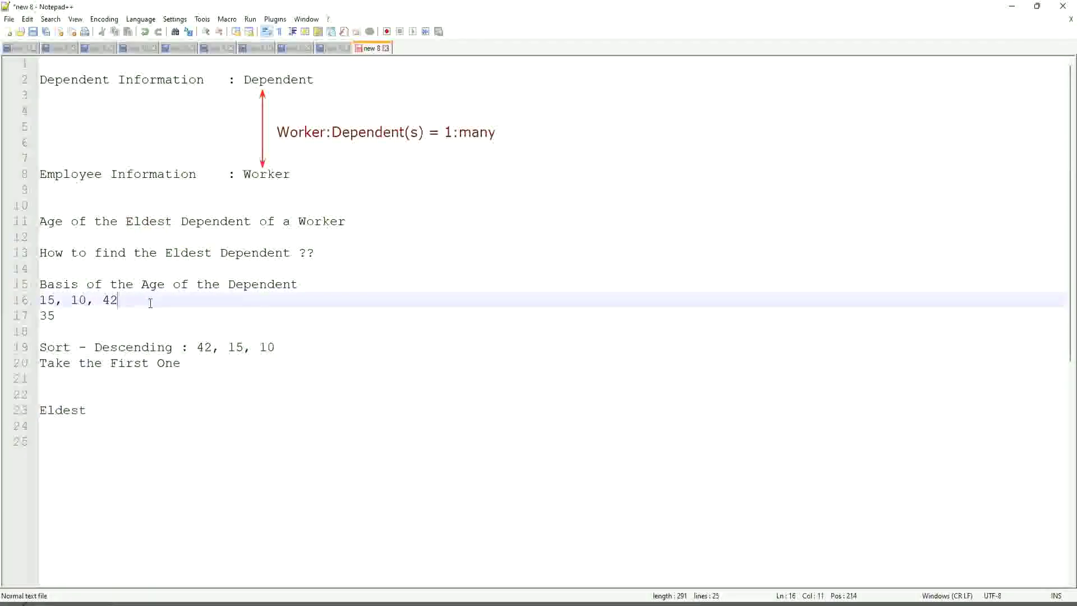
text(, 45)
text(,63)
Edit the age list to read 15, 10, 42, 42 by changing 45 to 42 and deleting ', 63'
key(Left)
key(Left)
key(Left)
key(shift+Right)
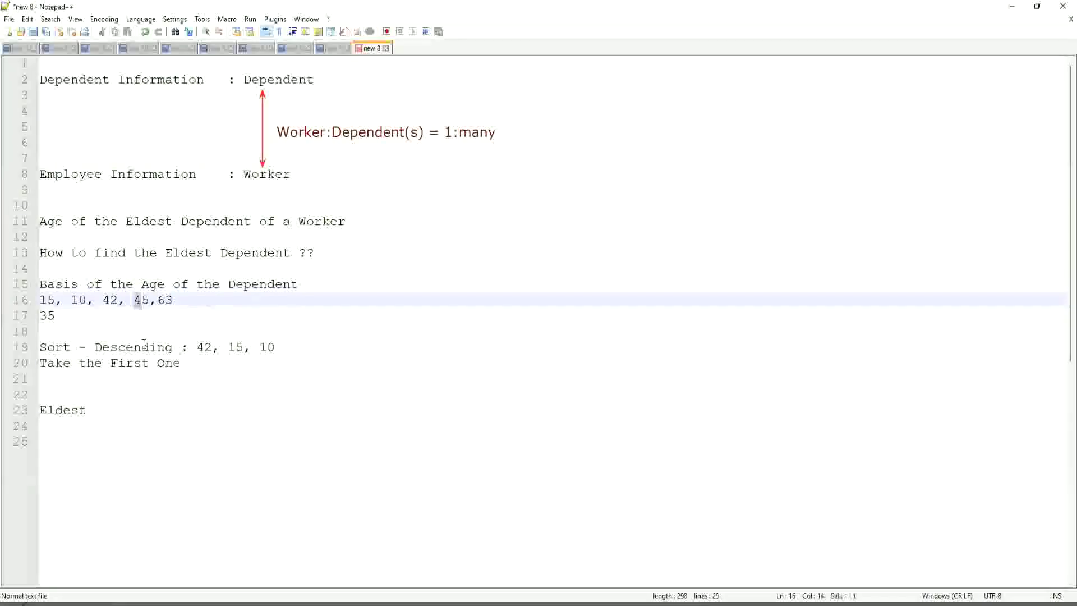
key(shift+Right)
text(42)
key(Left)
key(Left)
key(BackSpace)
key(Right)
key(Right)
key(Right)
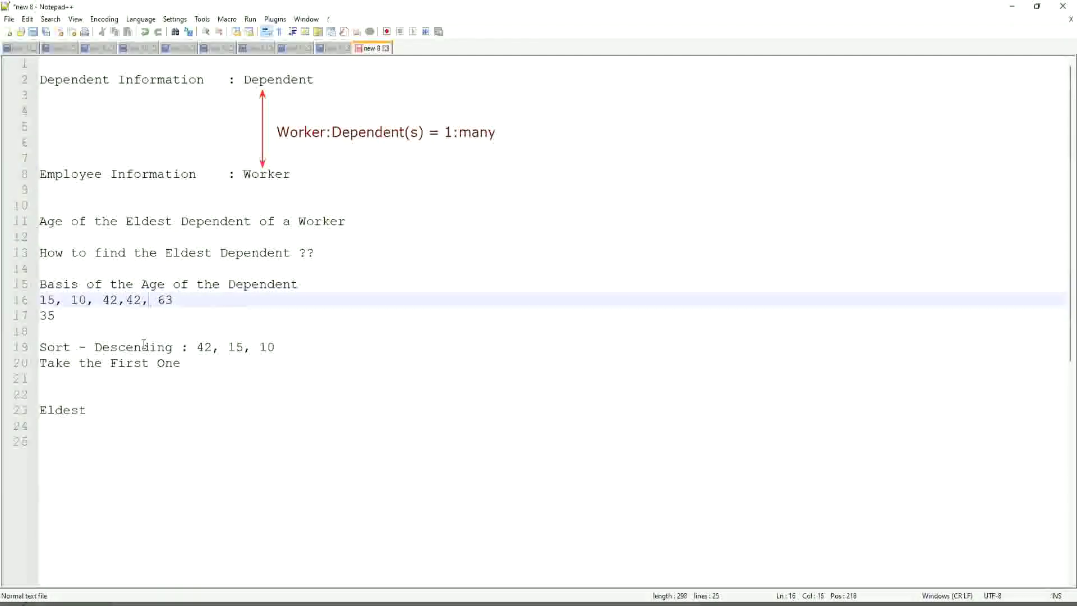
key(Left)
key(Left)
key(Left)
key(Left)
key(Left)
key(Left)
key(Left)
key(Left)
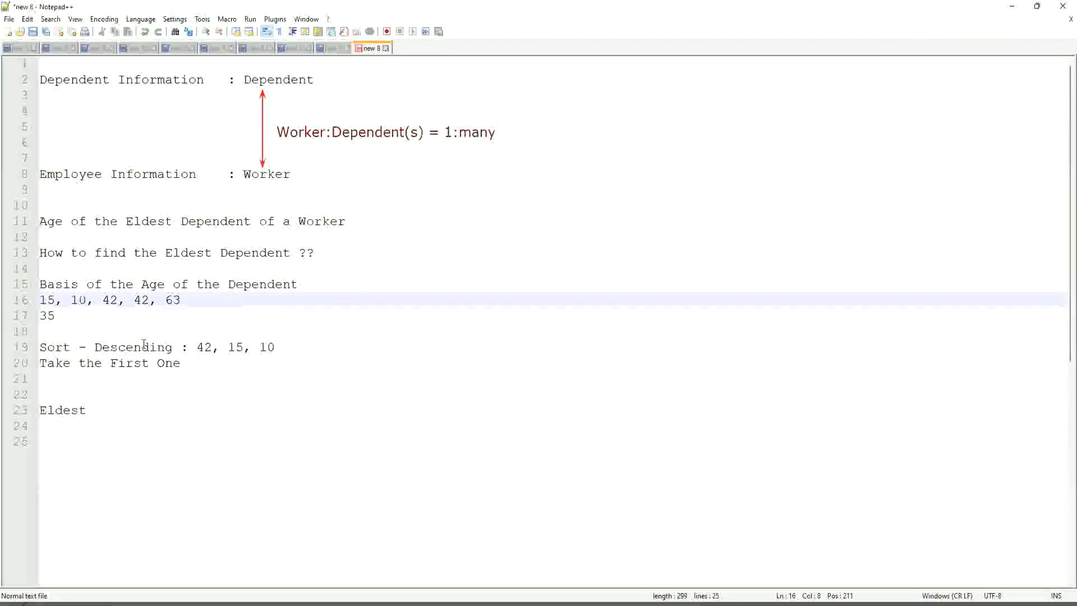
key(Right)
key(Right)
key(Right)
key(Right)
key(Right)
key(Right)
key(Right)
key(Right)
key(shift+Right)
key(shift+Right)
key(shift+Right)
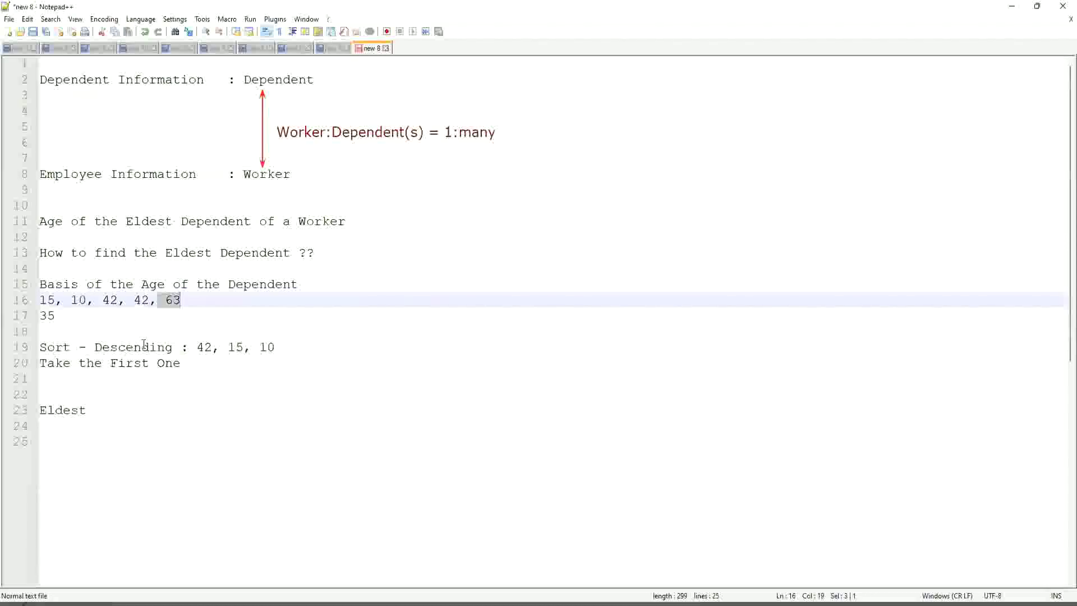
key(BackSpace)
key(BackSpace)
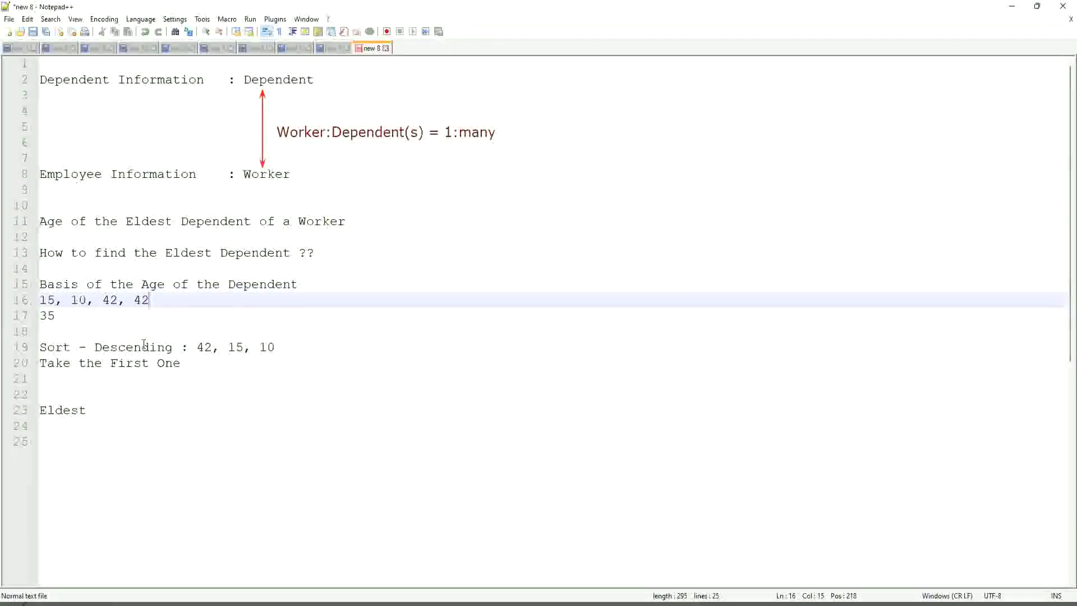
key(BackSpace)
text(3, 75, 82)
drag(220, 300, 19, 304)
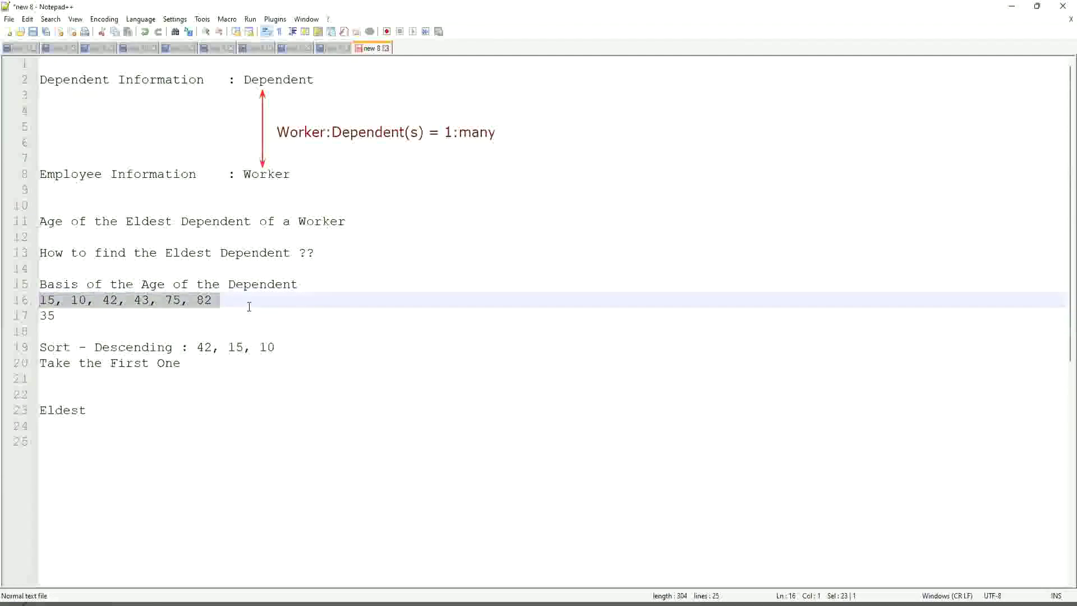
click(88, 347)
click(125, 347)
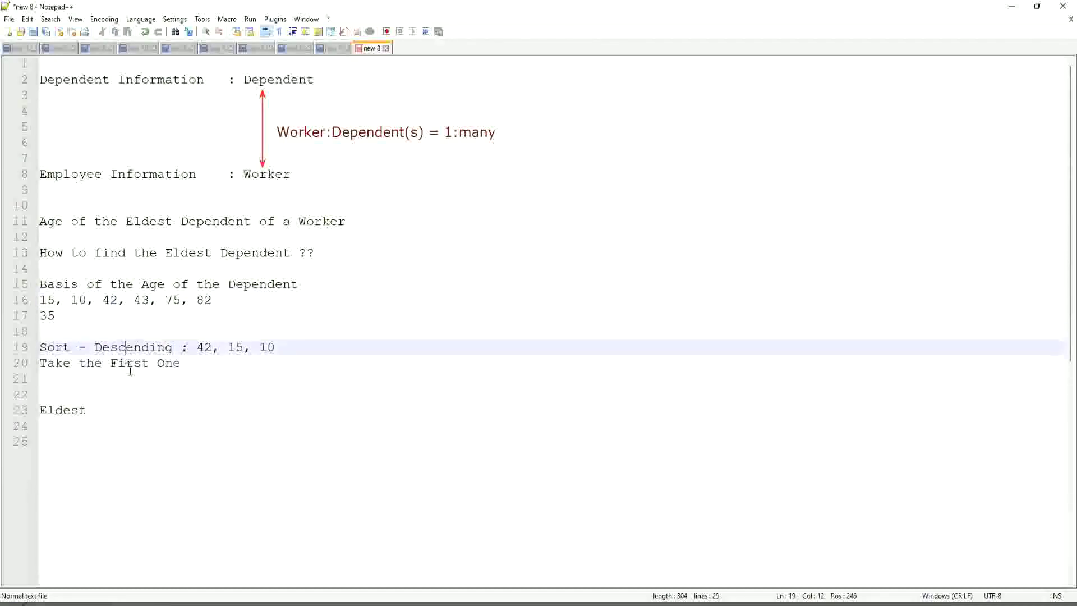
click(133, 347)
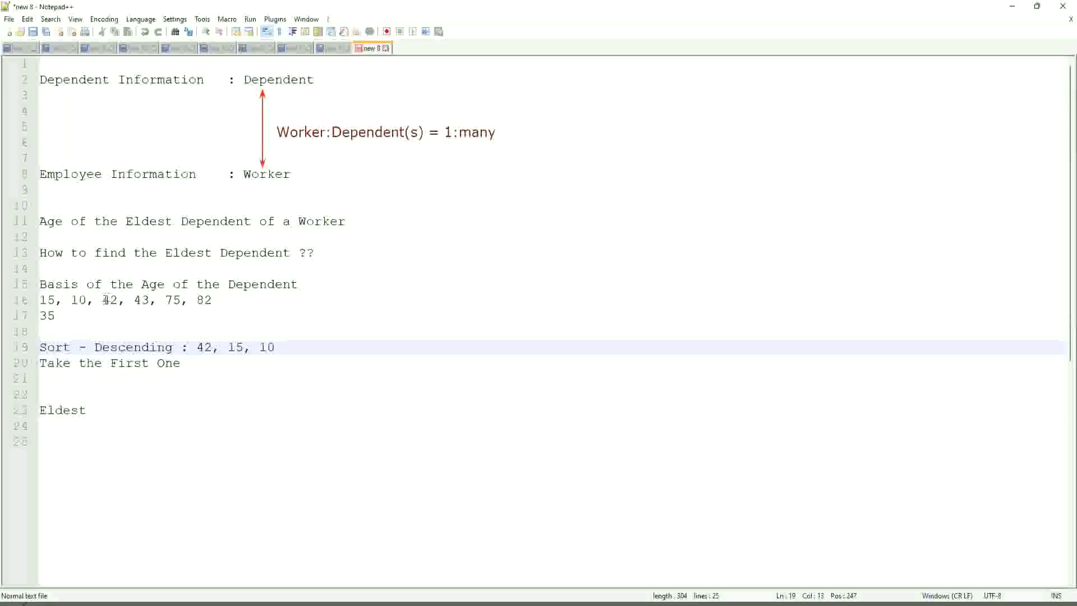
drag(103, 300, 150, 300)
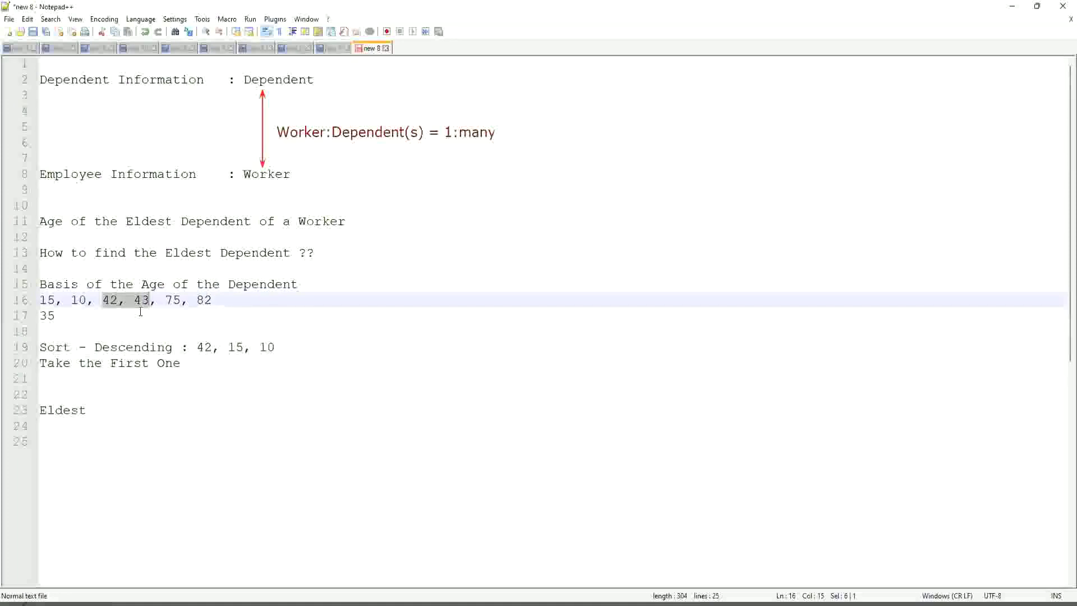
click(142, 302)
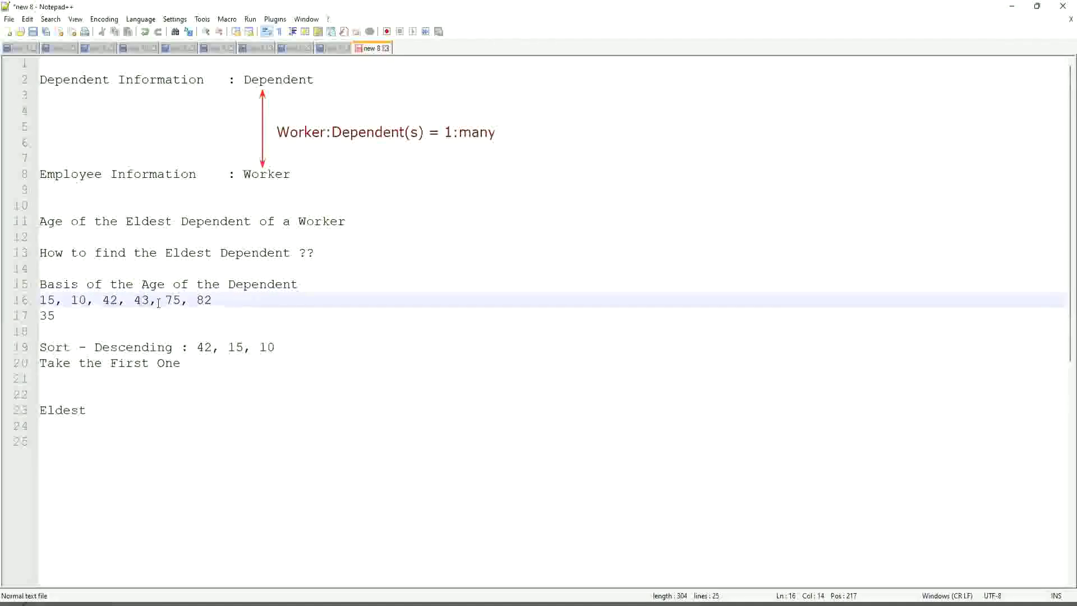
click(110, 301)
drag(40, 300, 240, 300)
click(238, 300)
click(206, 300)
click(126, 299)
click(115, 349)
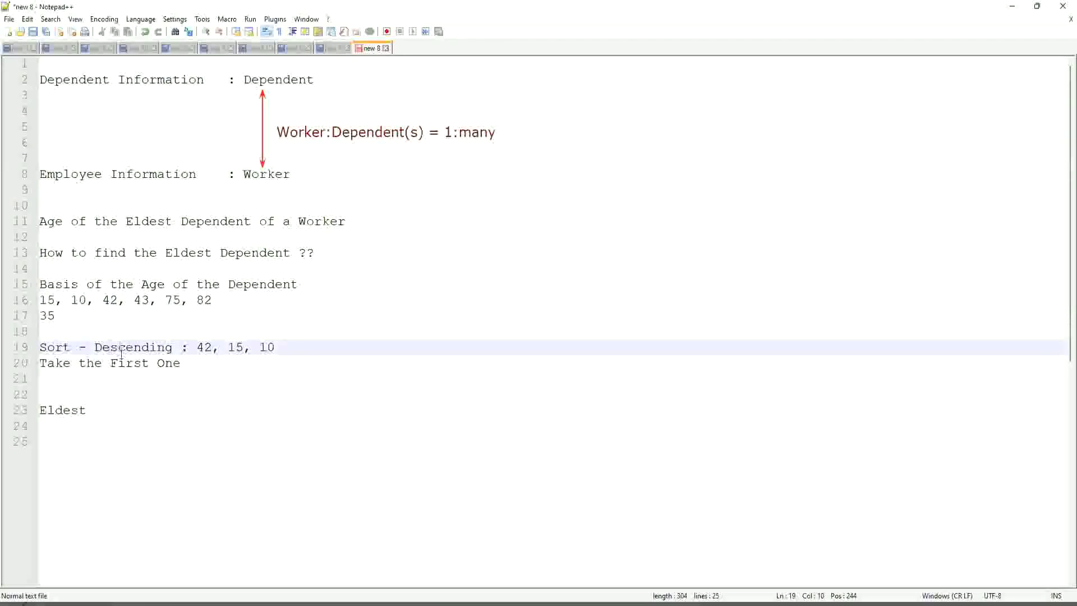
click(118, 362)
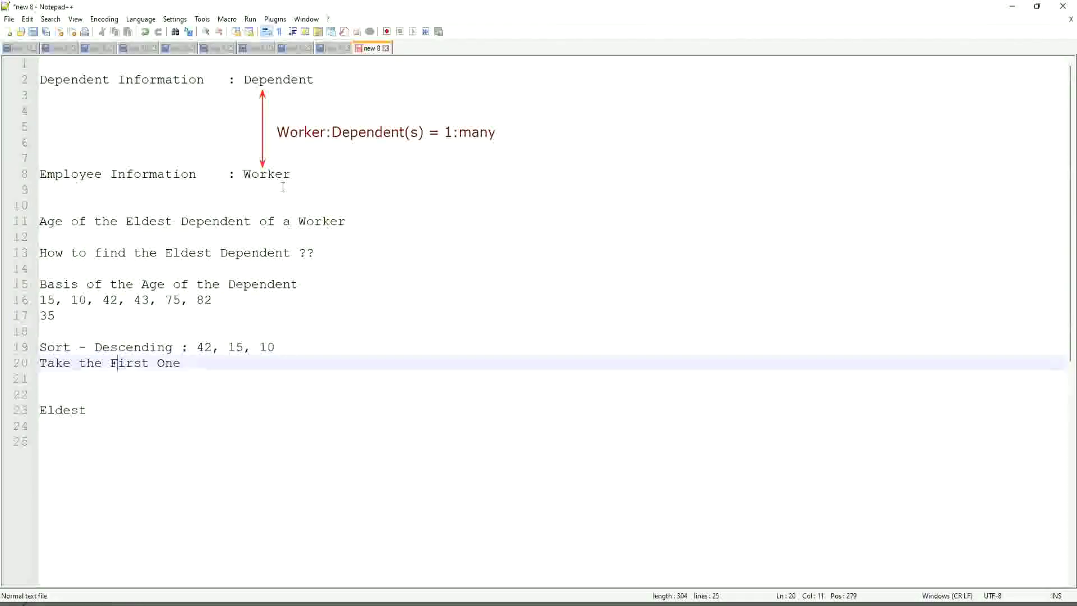
double_click(257, 174)
double_click(261, 79)
click(299, 174)
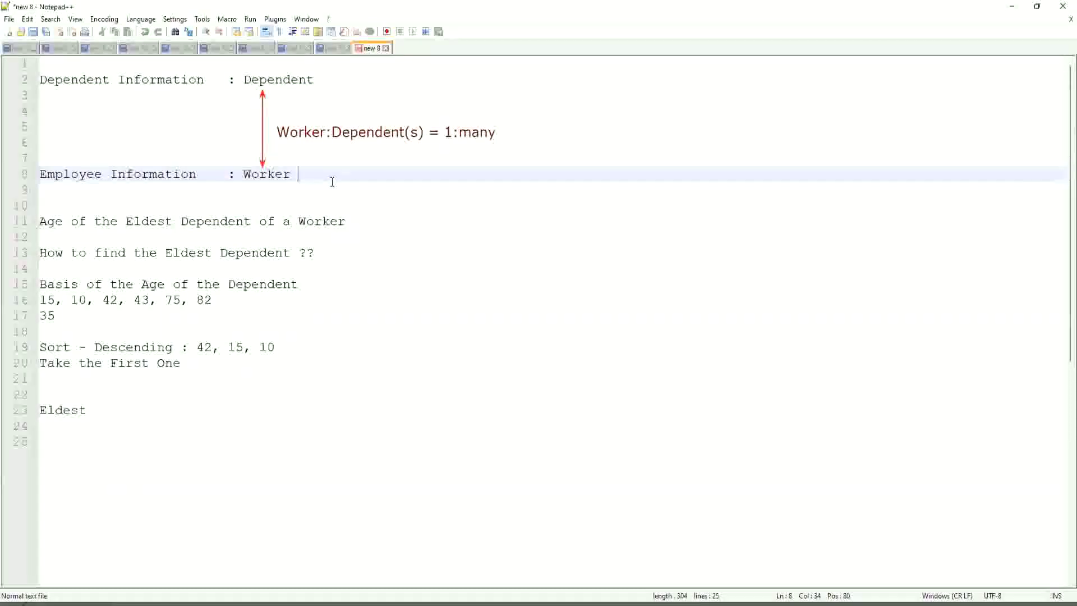
Add 'Extract Single Instance (ESI) / Lookup Related Value (LRV)' on line 26 below the Eldest note
click(121, 409)
key(Return)
key(Return)
key(Return)
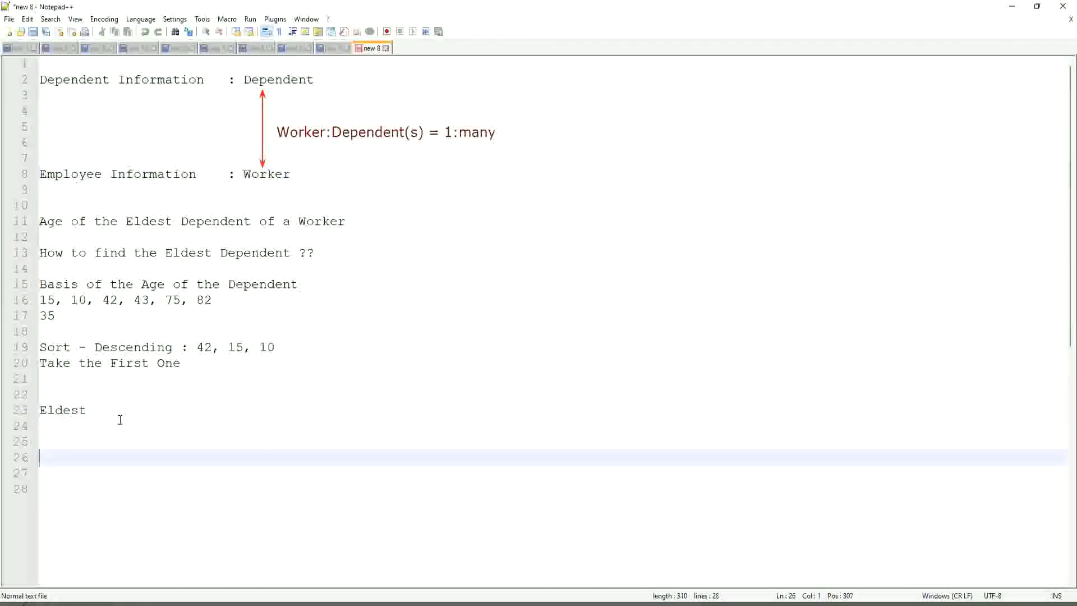
text(Extract Single Instance )
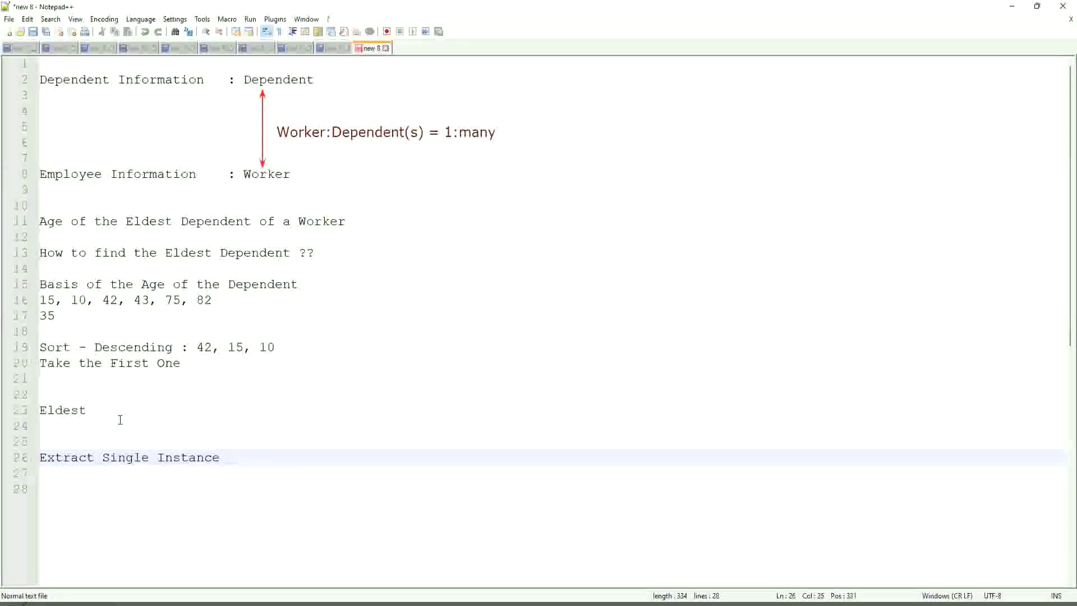
text(/ Lookup Related Value)
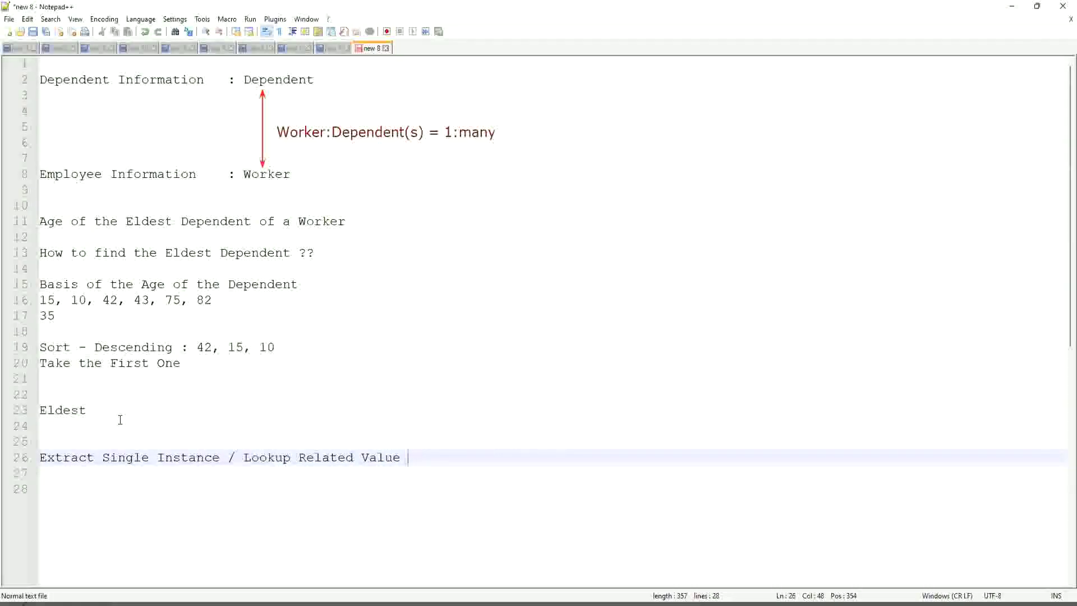
click(220, 457)
text((ESI))
click(467, 457)
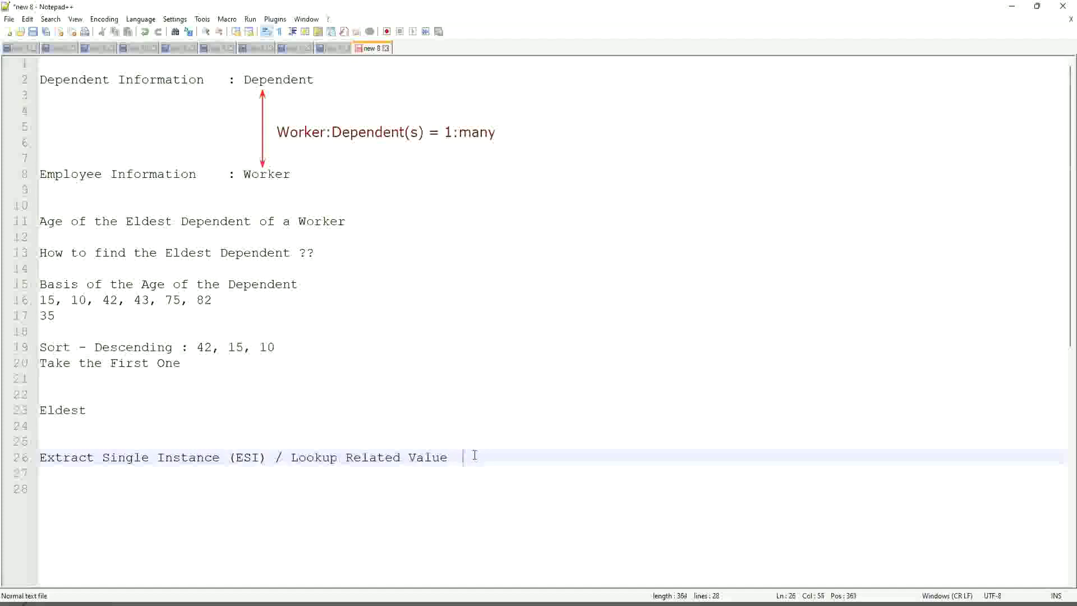
text((LRV))
click(492, 416)
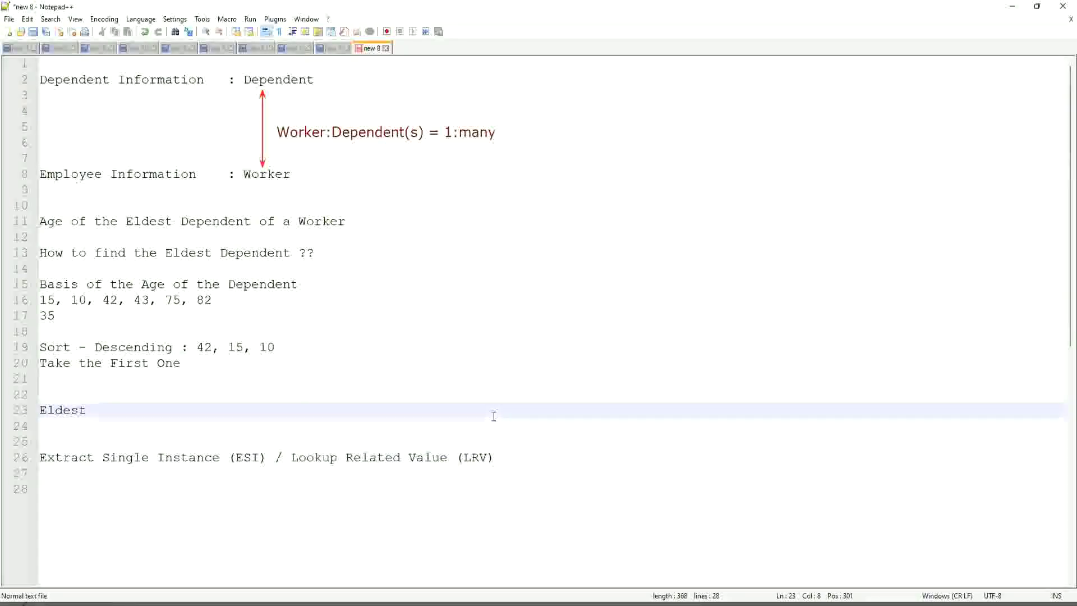
click(262, 457)
drag(276, 456, 220, 469)
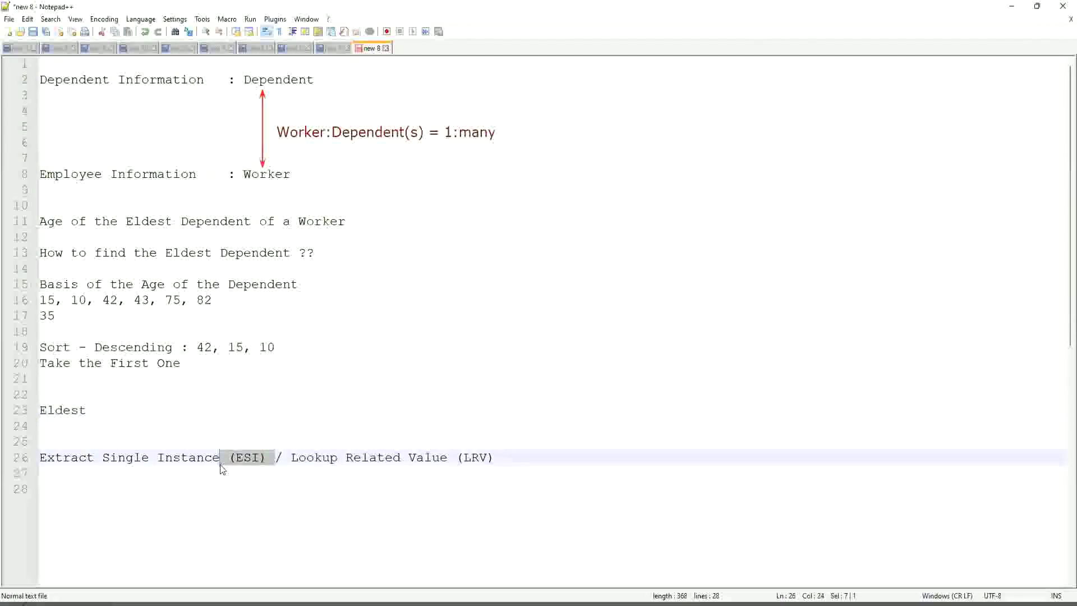
double_click(248, 457)
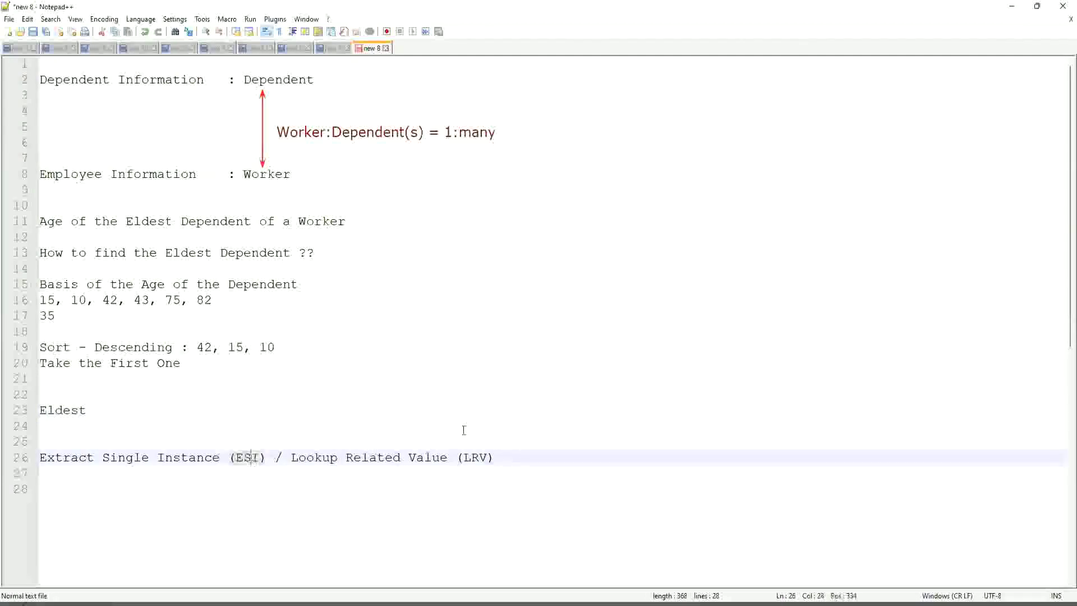
double_click(476, 457)
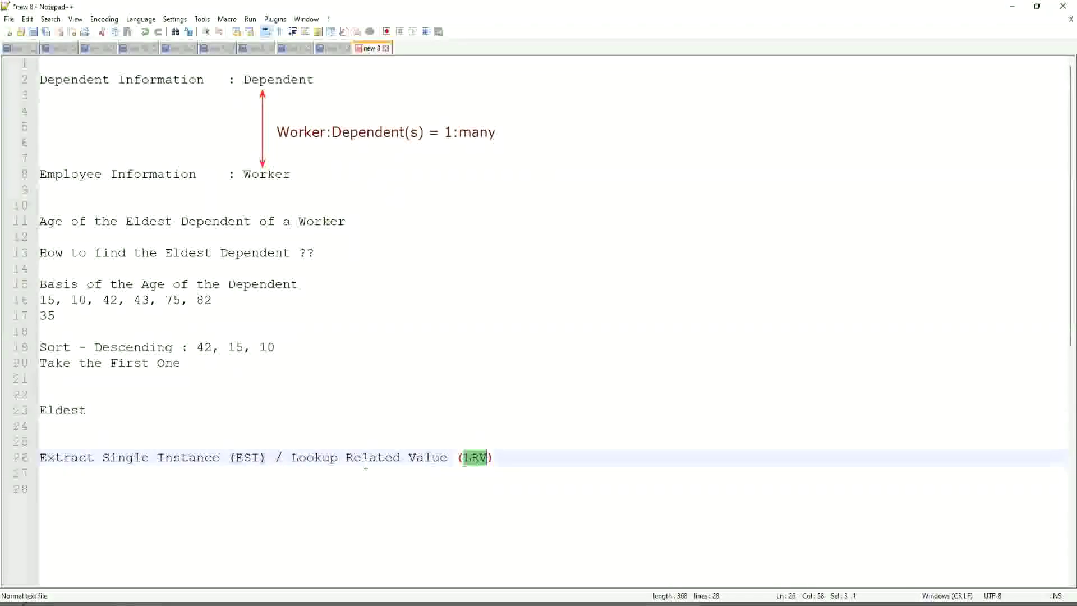
click(118, 458)
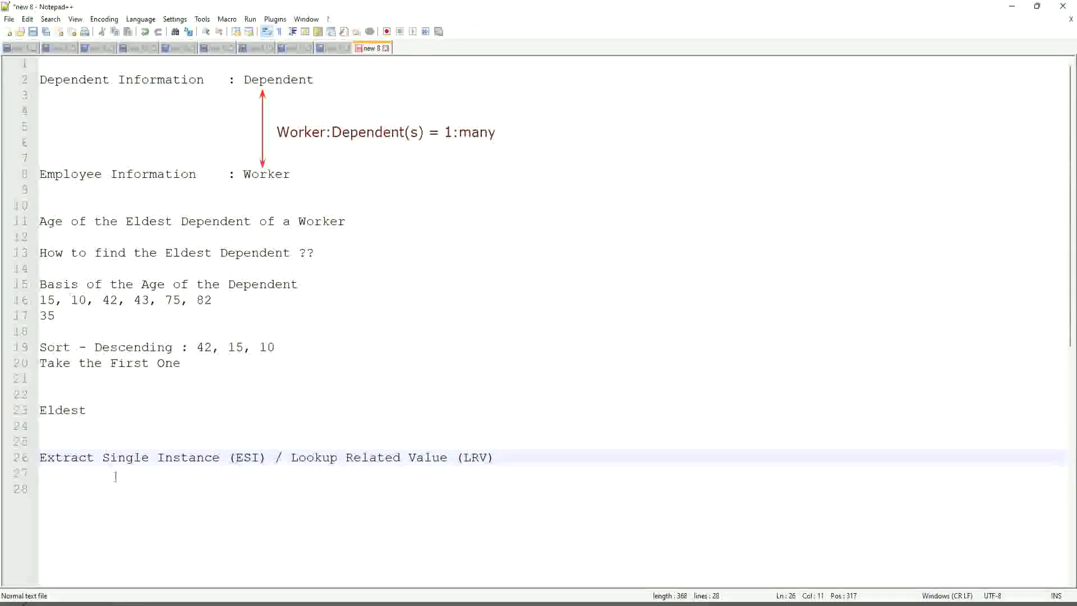
click(172, 458)
drag(267, 459, 11, 445)
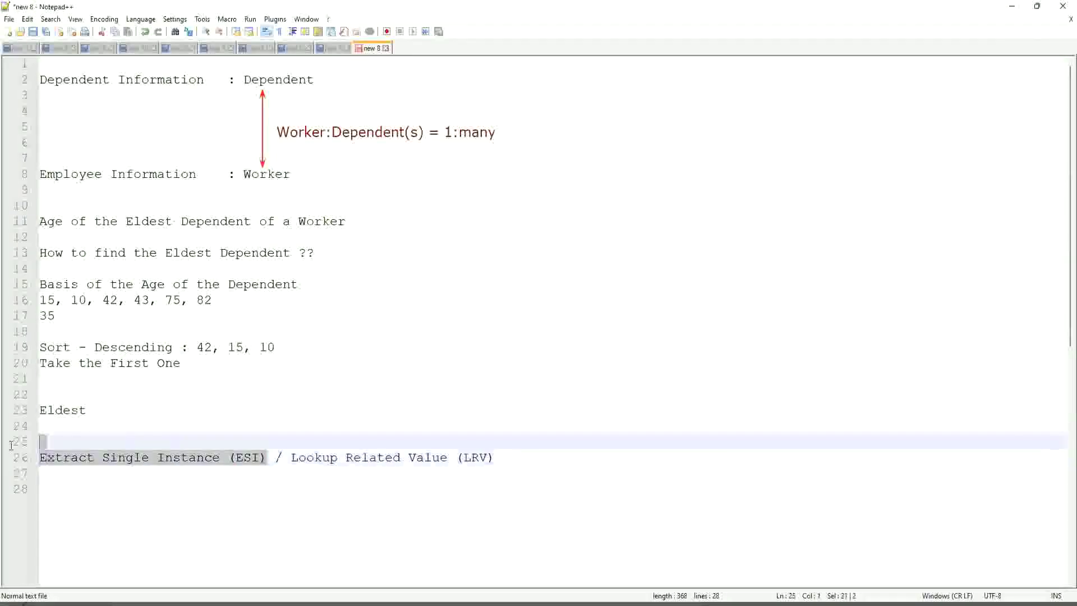
click(159, 459)
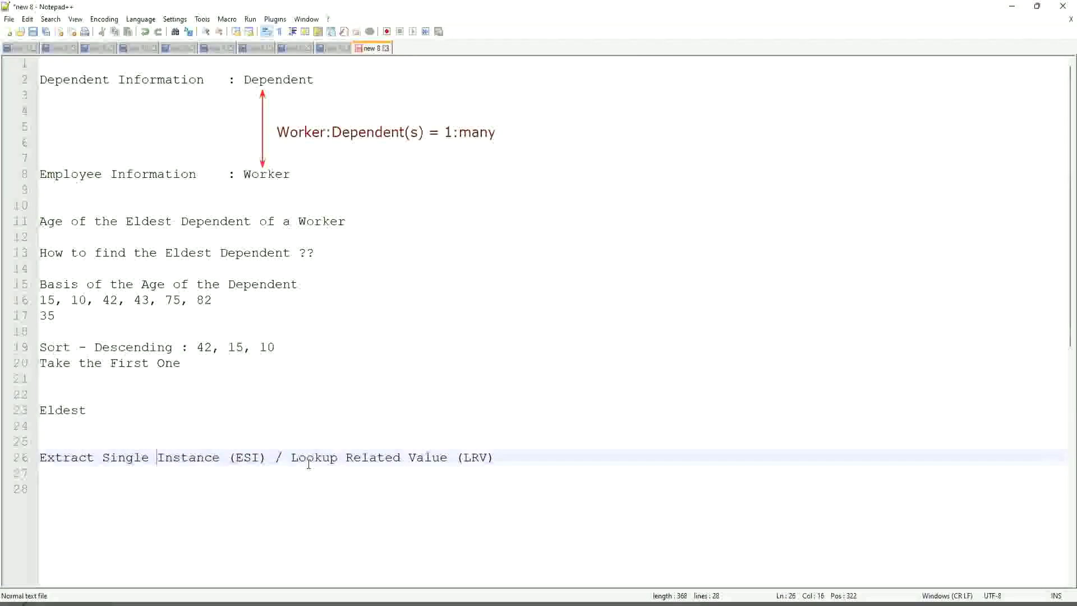
drag(291, 459, 448, 458)
shift+click(528, 458)
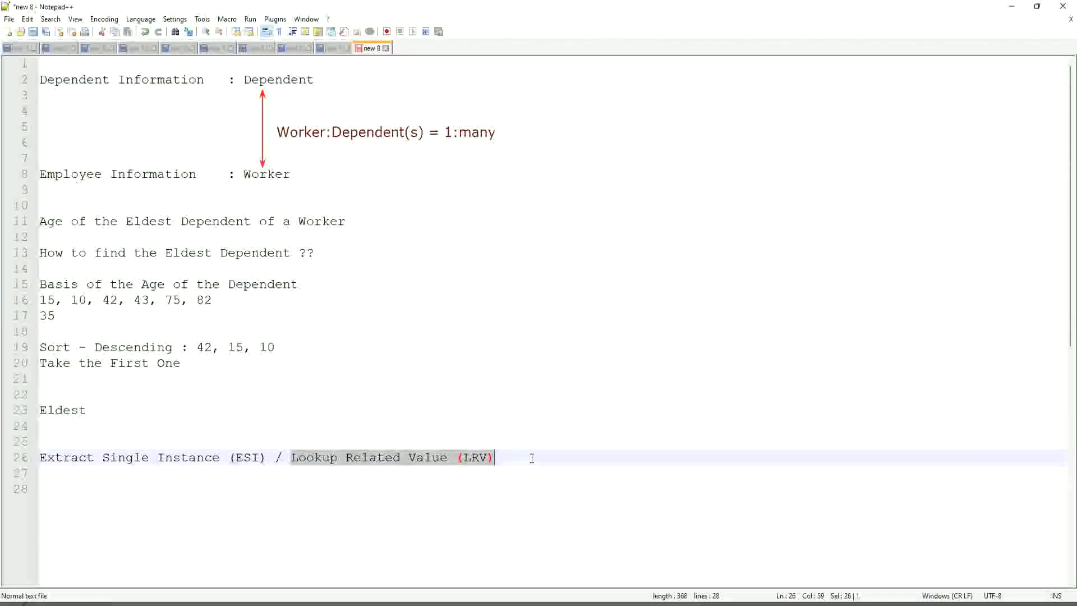
click(501, 396)
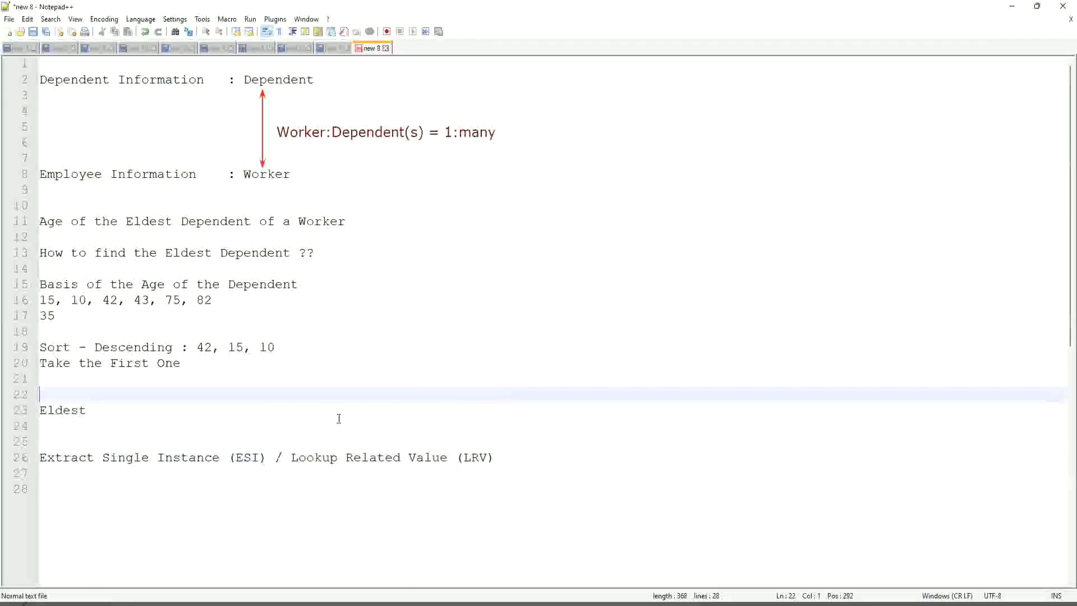
click(224, 431)
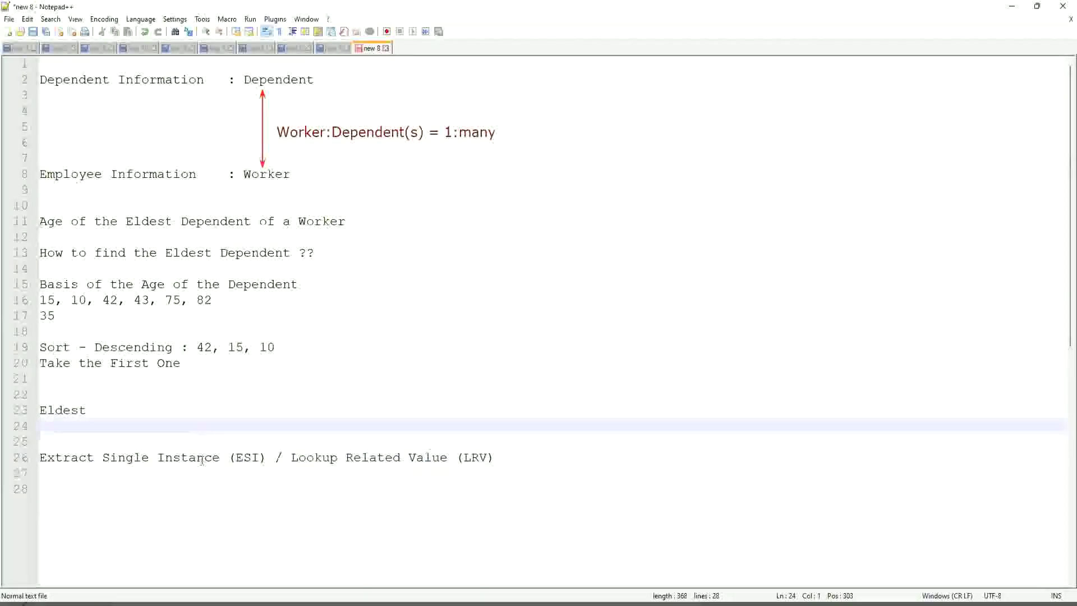
click(241, 457)
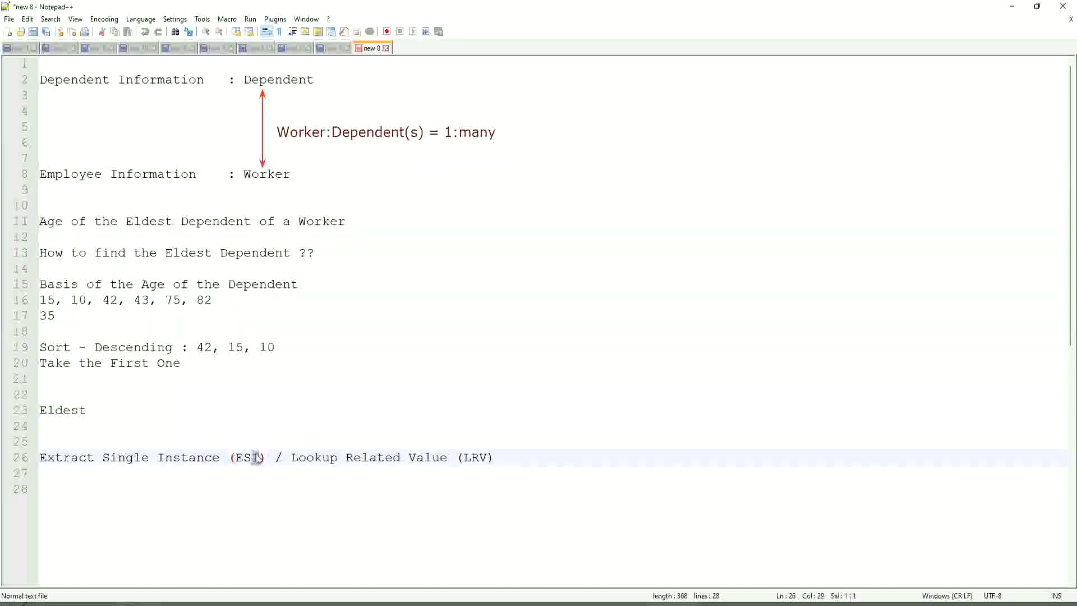